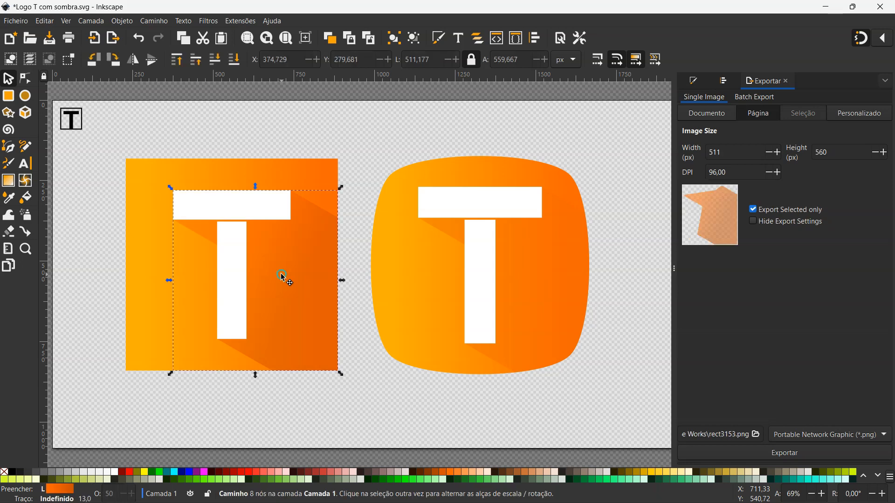
Step: Draw a square about 392 px wide in the upper left of the page and fill it with bright orange
{"action": "key", "text": "Escape"}
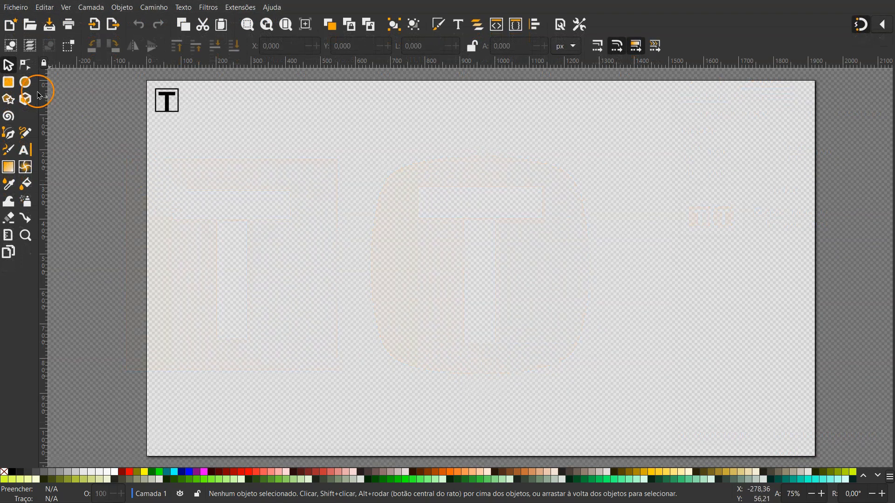
{"action": "left_click", "coordinate": [9, 82]}
{"action": "left_click_drag", "start_coordinate": [199, 130], "coordinate": [336, 268]}
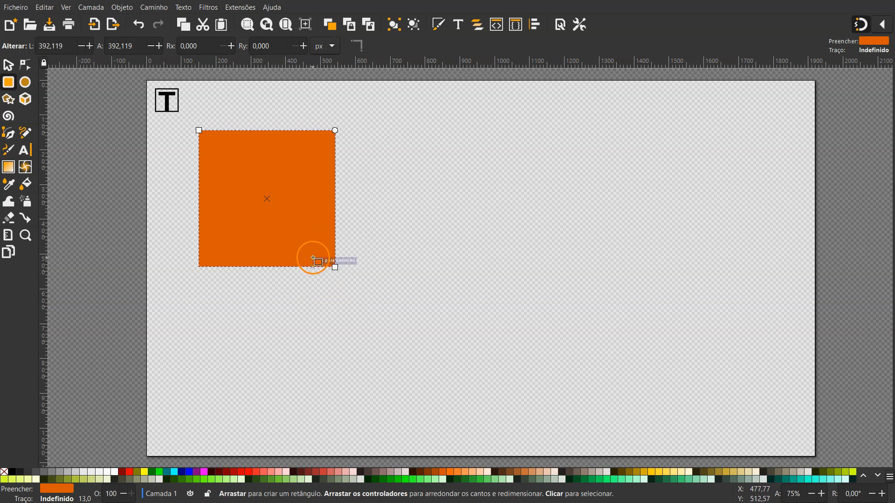
{"action": "left_click", "coordinate": [450, 473]}
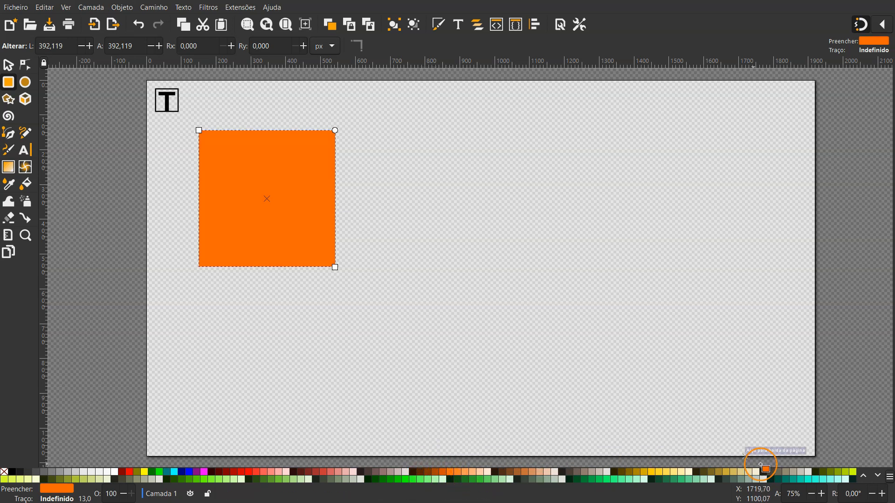
Step: Examine the color palette's display settings for tile size, border and number of rows
{"action": "left_click", "coordinate": [890, 478]}
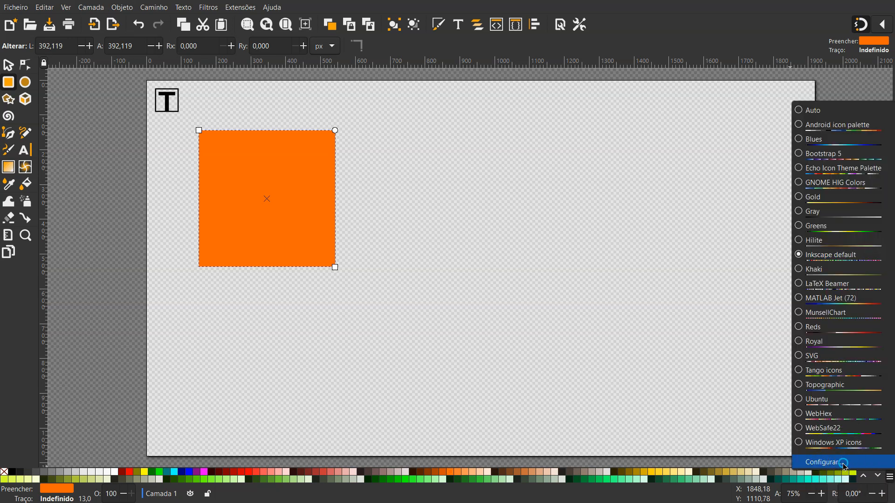
{"action": "left_click", "coordinate": [844, 463]}
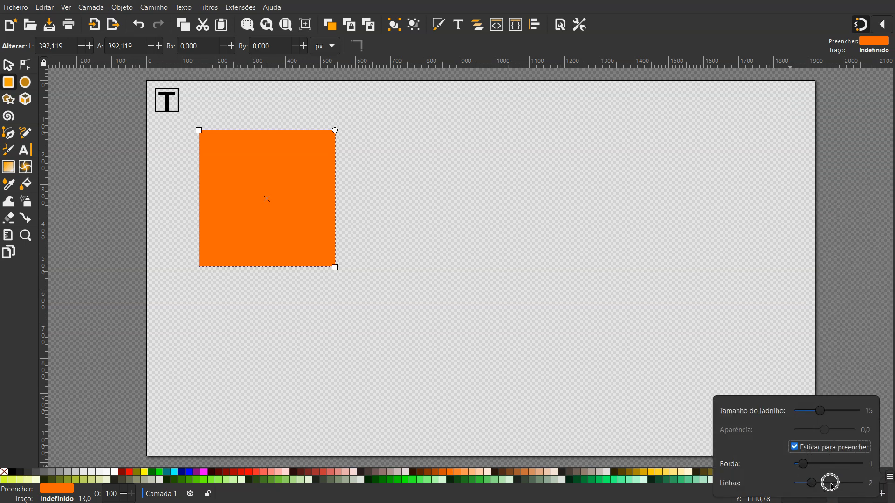
{"action": "left_click_drag", "start_coordinate": [820, 414], "coordinate": [821, 415]}
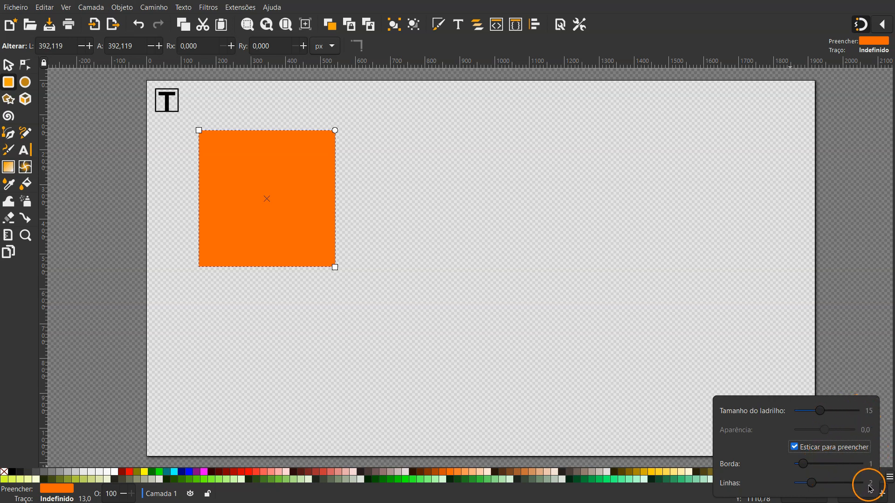
{"action": "left_click", "coordinate": [848, 345]}
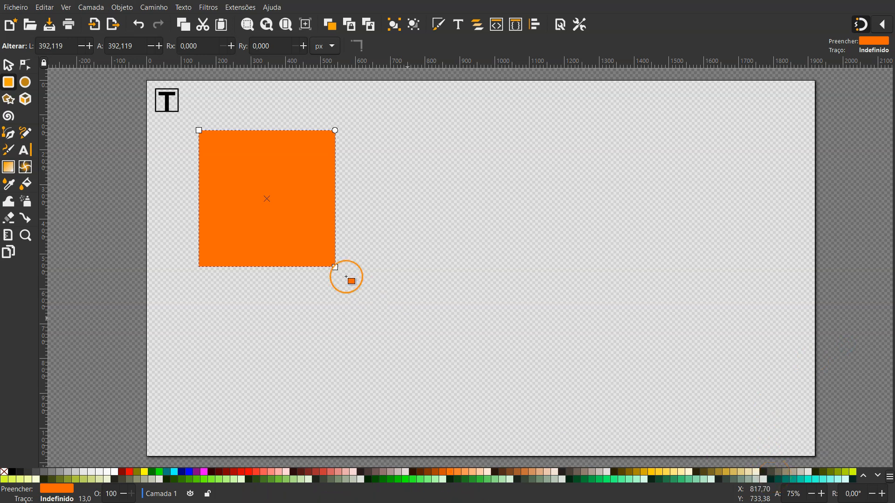
Step: Draw a four-cornered polygon with 0.200 rounding, about 409 px wide, beside the orange square
{"action": "left_click", "coordinate": [8, 65]}
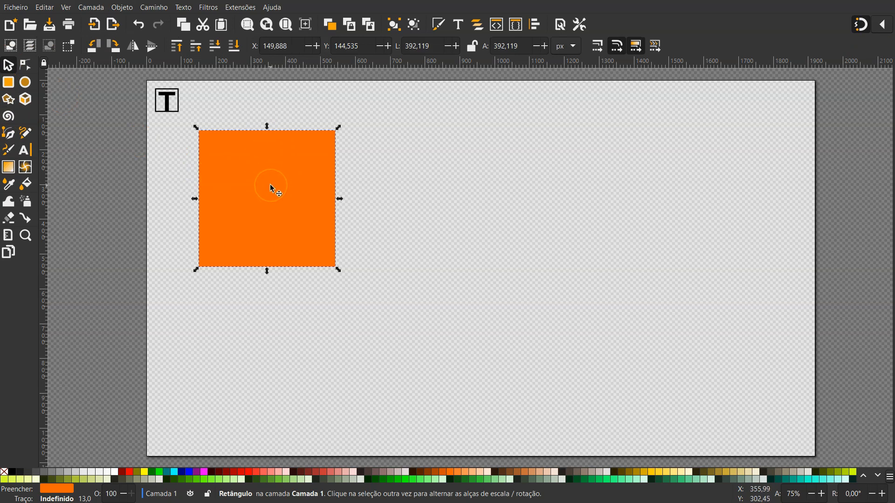
{"action": "left_click", "coordinate": [110, 144]}
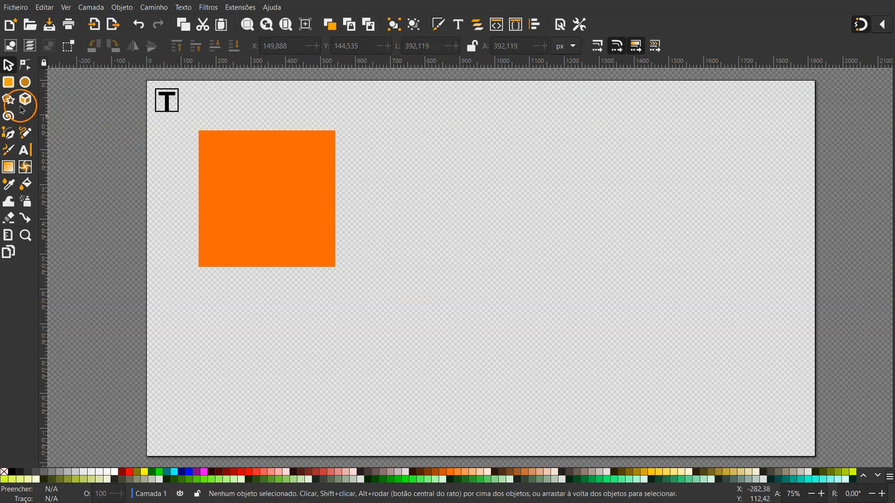
{"action": "left_click", "coordinate": [8, 99]}
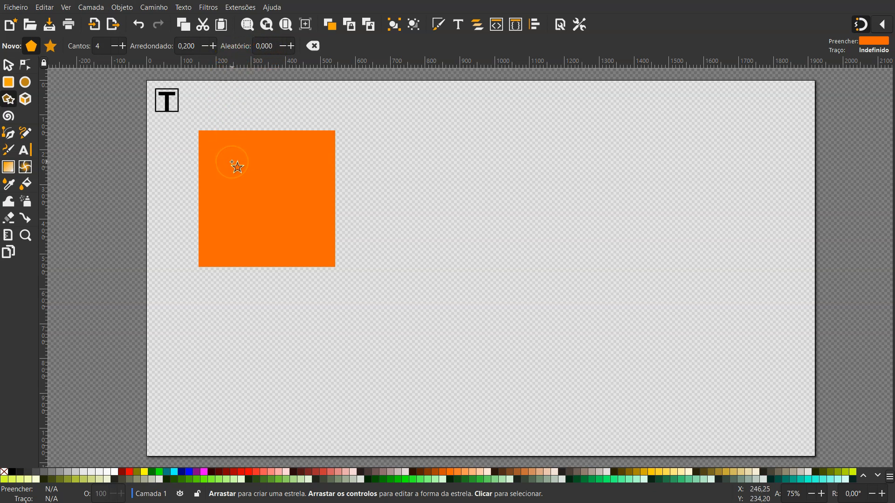
{"action": "left_click_drag", "start_coordinate": [411, 197], "coordinate": [469, 257]}
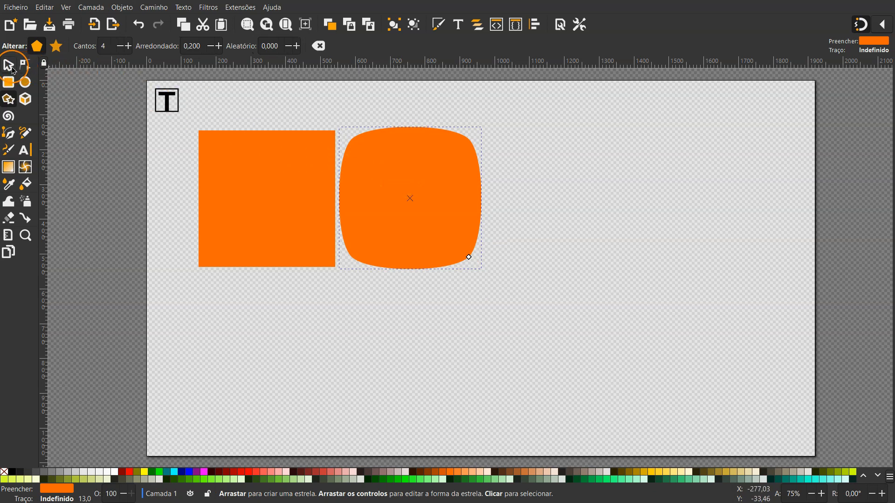
{"action": "left_click", "coordinate": [12, 68]}
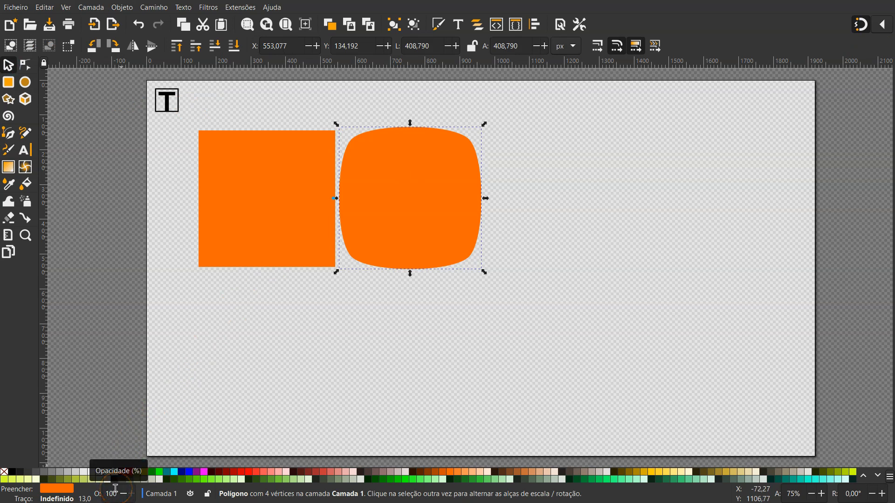
Step: Fill the rounded polygon with red and try varying the fill's transparency
{"action": "left_click", "coordinate": [252, 474]}
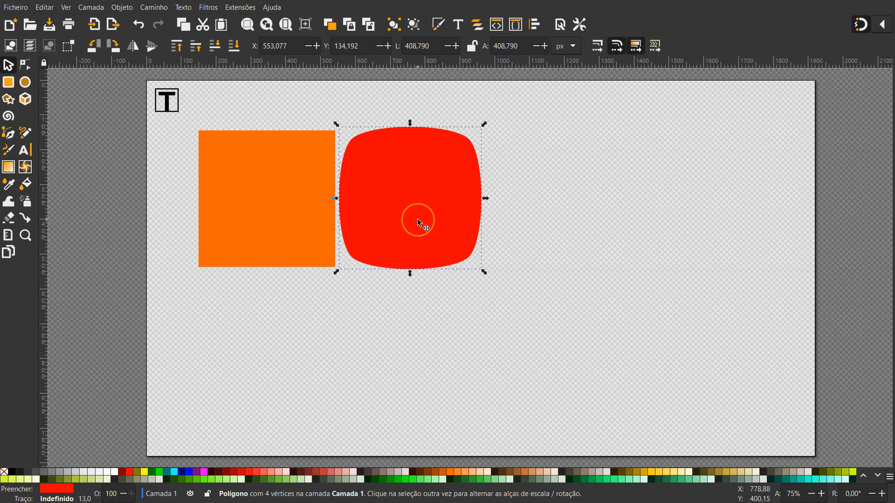
{"action": "left_click", "coordinate": [439, 25]}
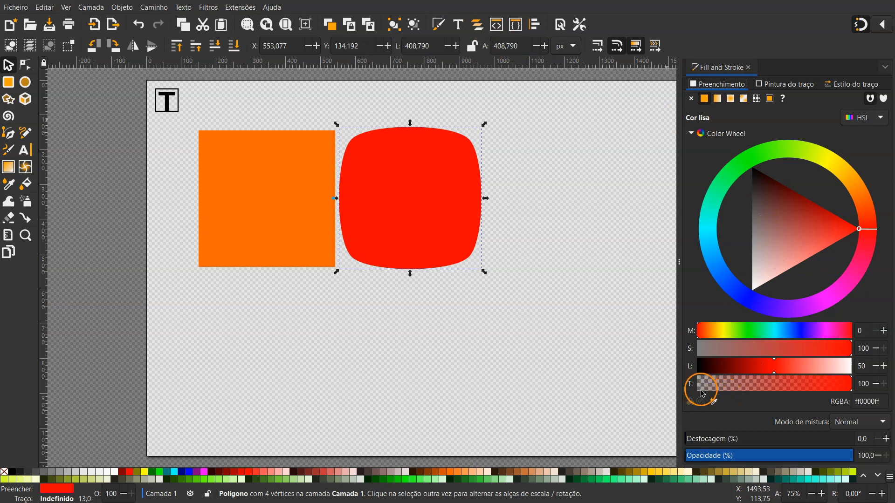
{"action": "left_click_drag", "start_coordinate": [717, 389], "coordinate": [868, 390]}
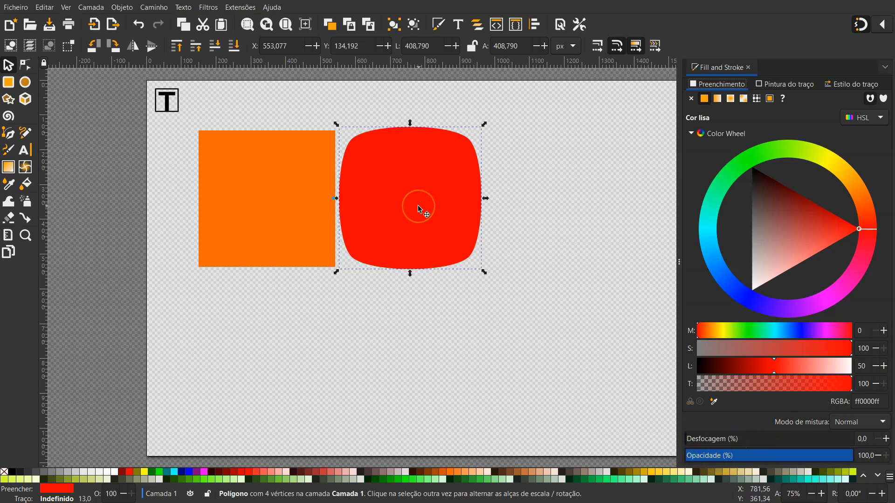
Step: Move the rounded polygon farther away from the square and fill it with the same bright orange
{"action": "left_click_drag", "start_coordinate": [419, 207], "coordinate": [451, 215]}
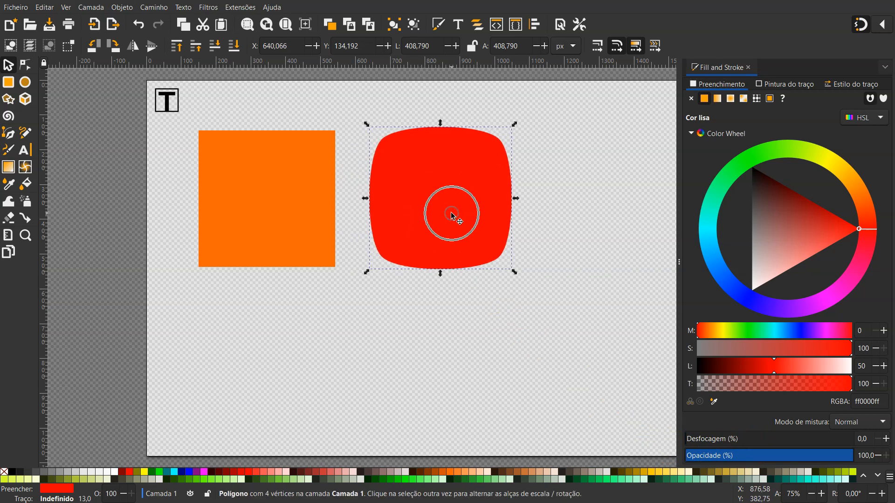
{"action": "left_click", "coordinate": [748, 68]}
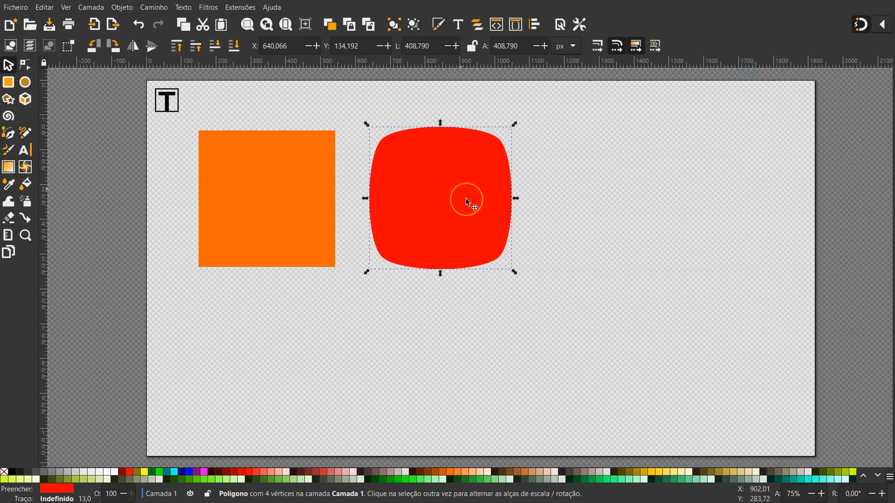
{"action": "left_click", "coordinate": [451, 472]}
{"action": "left_click", "coordinate": [445, 390]}
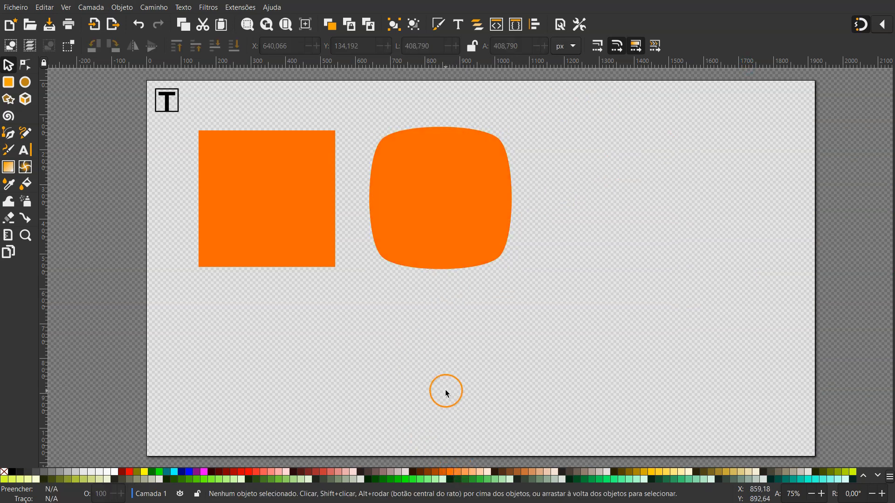
Step: Enlarge the rounded polygon proportionally about its center to about 441 px wide
{"action": "left_click", "coordinate": [468, 199]}
{"action": "left_click_drag", "start_coordinate": [515, 271], "coordinate": [522, 278]}
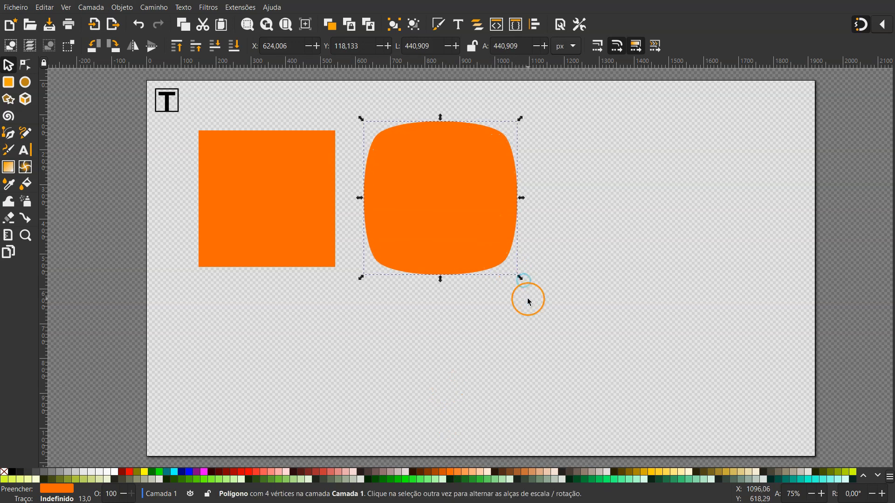
{"action": "left_click", "coordinate": [528, 301]}
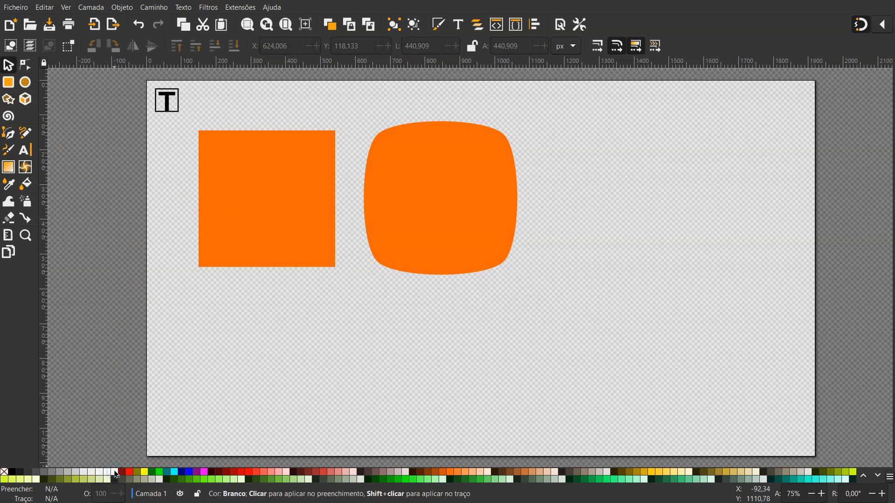
Step: Set up the Rectangle tool with a white fill and no stroke, and turn snapping off
{"action": "left_click", "coordinate": [9, 82]}
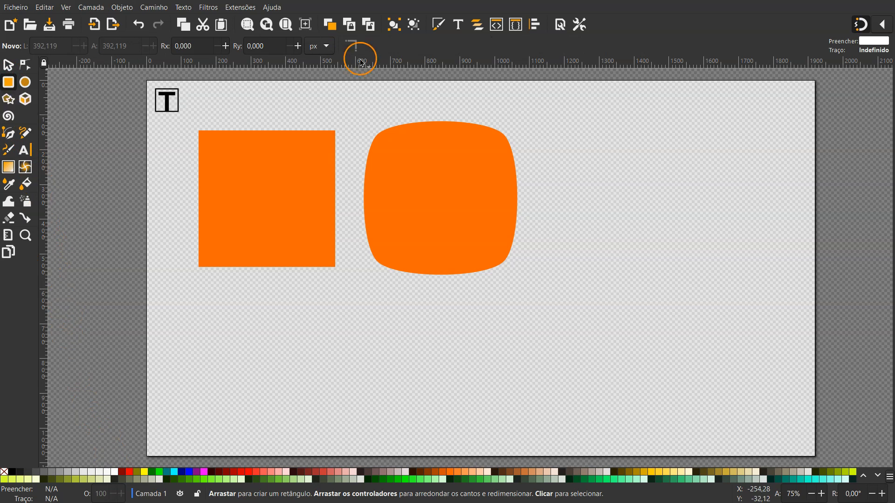
{"action": "left_click", "coordinate": [862, 24]}
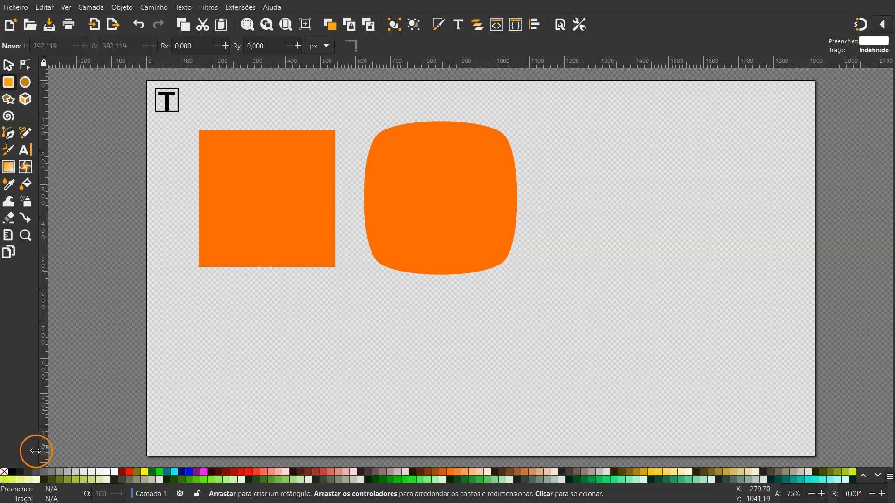
{"action": "right_click", "coordinate": [5, 473]}
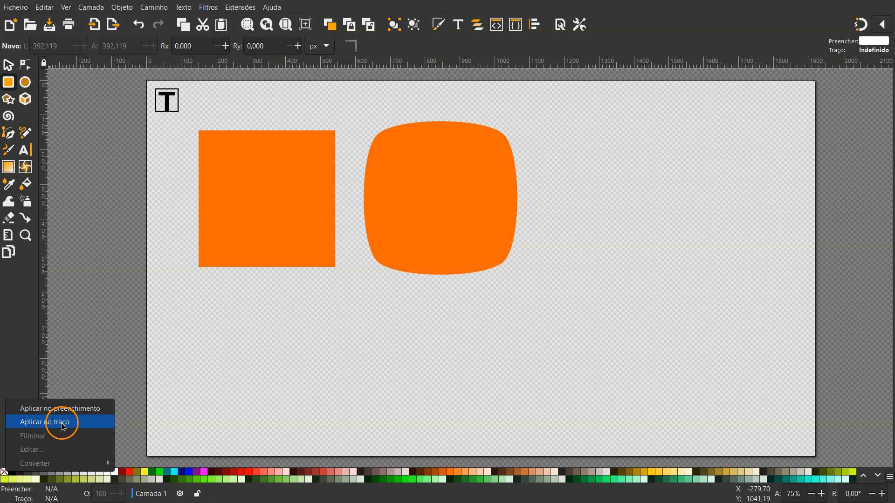
{"action": "left_click", "coordinate": [63, 426]}
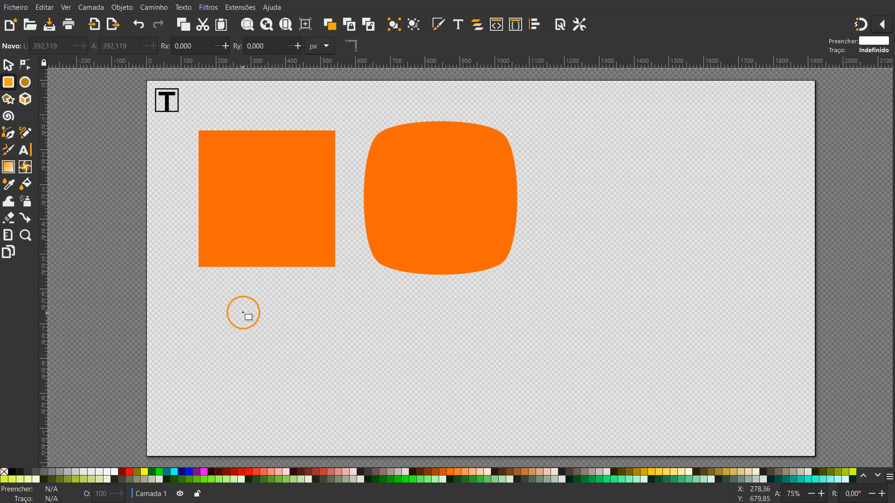
Step: Draw a white rectangle in the empty area beside the page and set its size to 400 × 100 px
{"action": "scroll", "coordinate": [237, 306], "scroll_direction": "left", "scroll_amount": 4}
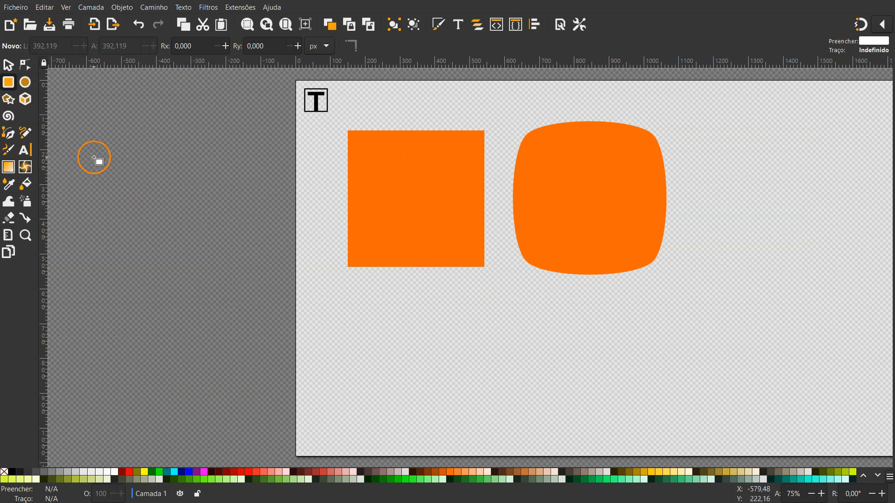
{"action": "left_click_drag", "start_coordinate": [88, 155], "coordinate": [209, 185]}
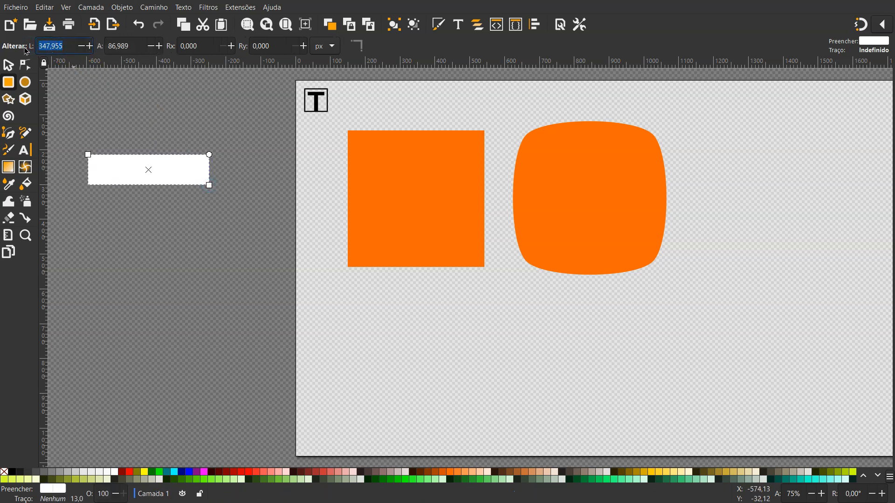
{"action": "type", "text": "400"}
{"action": "key", "text": "Tab"}
{"action": "key", "text": "Return"}
Step: Move the white rectangle onto the upper part of the orange square and scale it down to about 245 × 61 px
{"action": "left_click", "coordinate": [9, 65]}
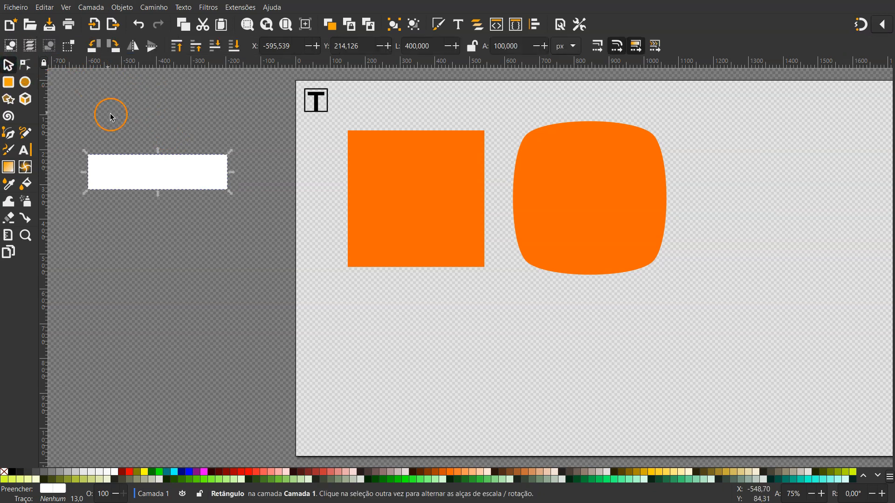
{"action": "left_click_drag", "start_coordinate": [167, 180], "coordinate": [431, 175]}
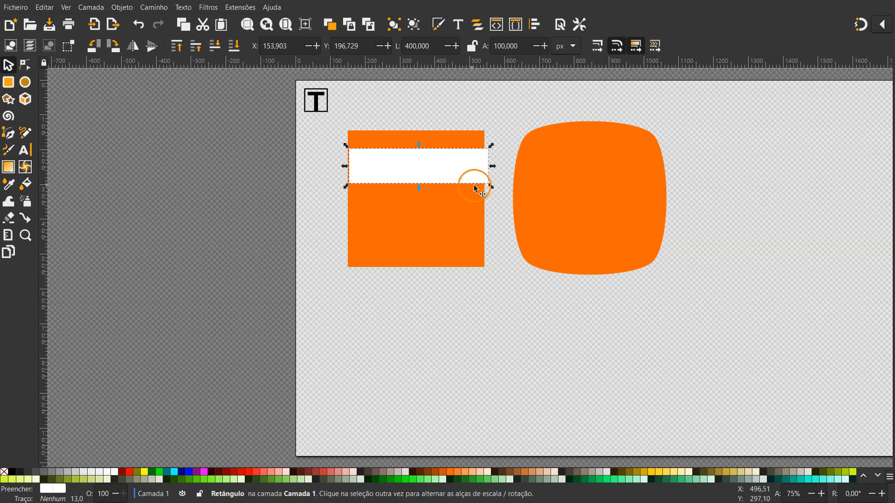
{"action": "left_click_drag", "start_coordinate": [493, 187], "coordinate": [464, 174]}
{"action": "left_click_drag", "start_coordinate": [404, 166], "coordinate": [427, 162]}
Step: Lock the white bar's proportions and set its width to 250 px
{"action": "left_click", "coordinate": [472, 46]}
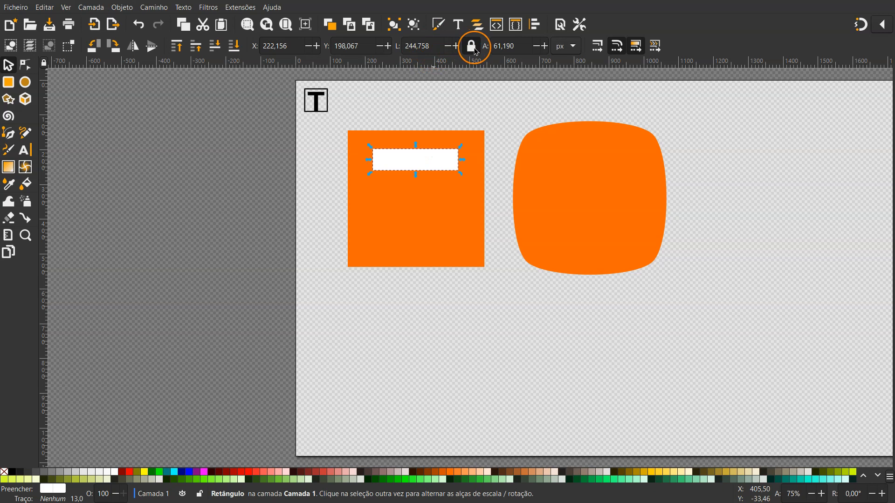
{"action": "left_click", "coordinate": [411, 52]}
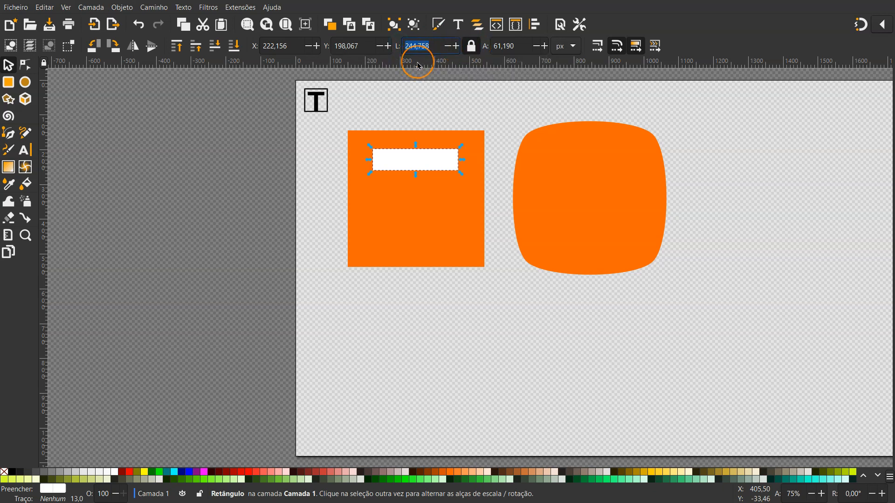
{"action": "type", "text": "250,000"}
{"action": "left_click", "coordinate": [500, 44]}
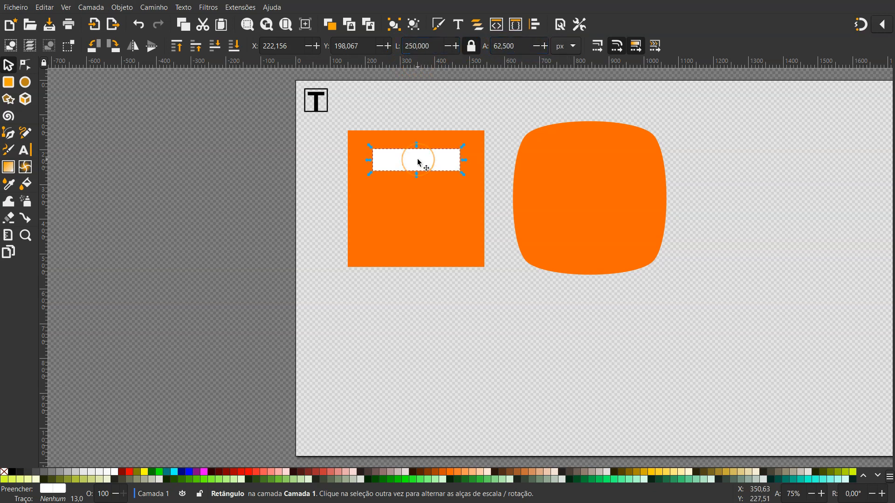
Step: Duplicate the white bar below the original and rotate the copy by -90° to form the stem of the T
{"action": "left_click", "coordinate": [418, 161]}
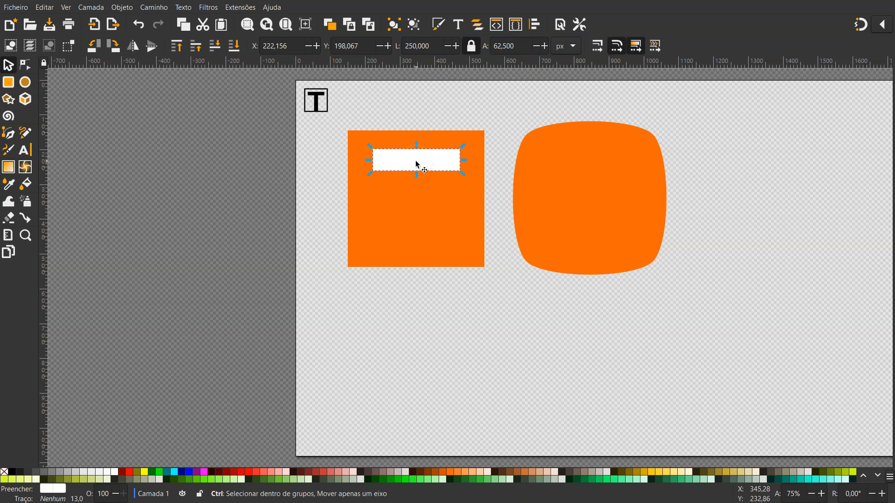
{"action": "left_click_drag", "start_coordinate": [420, 174], "coordinate": [419, 204]}
{"action": "left_click", "coordinate": [421, 208]}
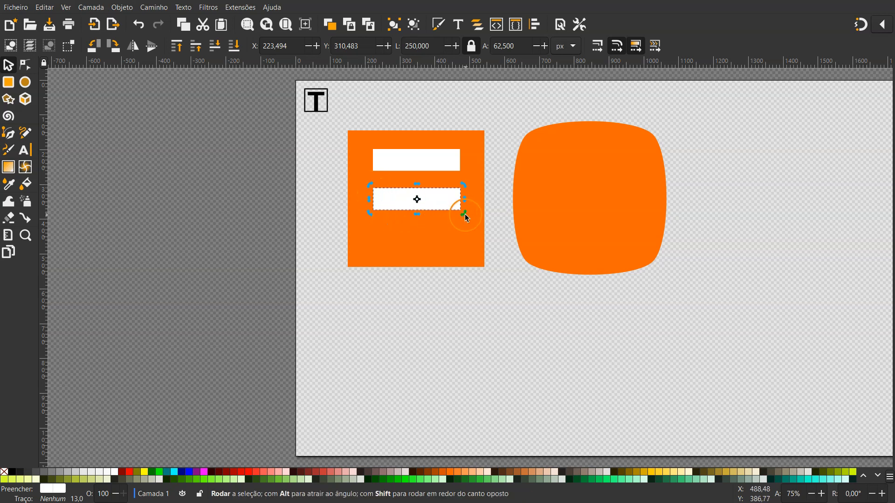
{"action": "left_click_drag", "start_coordinate": [466, 214], "coordinate": [438, 165]}
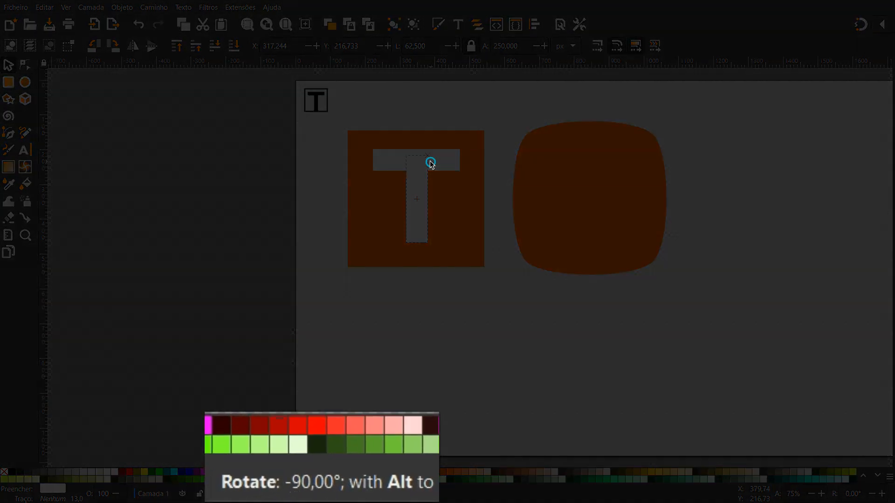
{"action": "left_click_drag", "start_coordinate": [431, 162], "coordinate": [430, 162]}
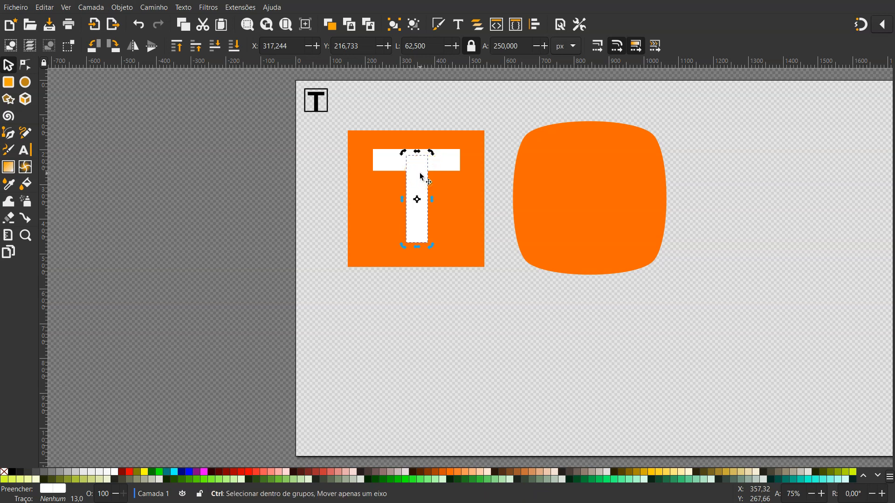
Step: Move the vertical white stem straight down until it sits just below the horizontal bar of the T
{"action": "left_click_drag", "start_coordinate": [420, 176], "coordinate": [422, 194]}
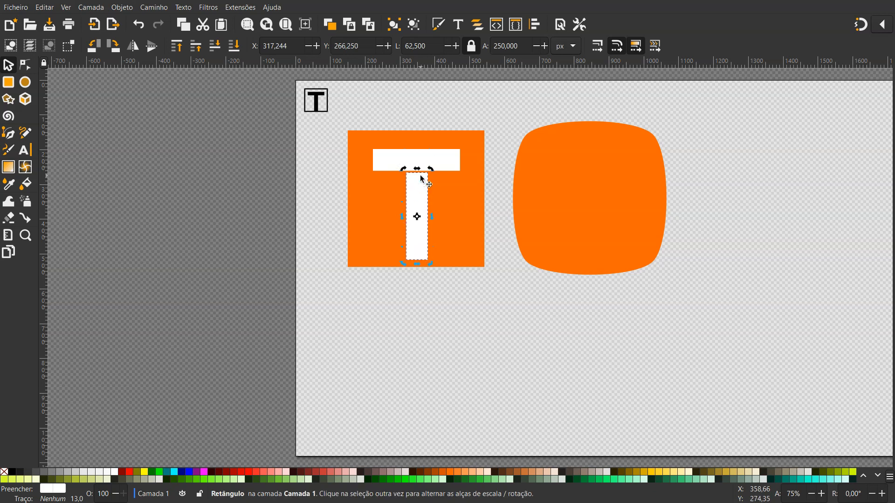
{"action": "left_click", "coordinate": [457, 301]}
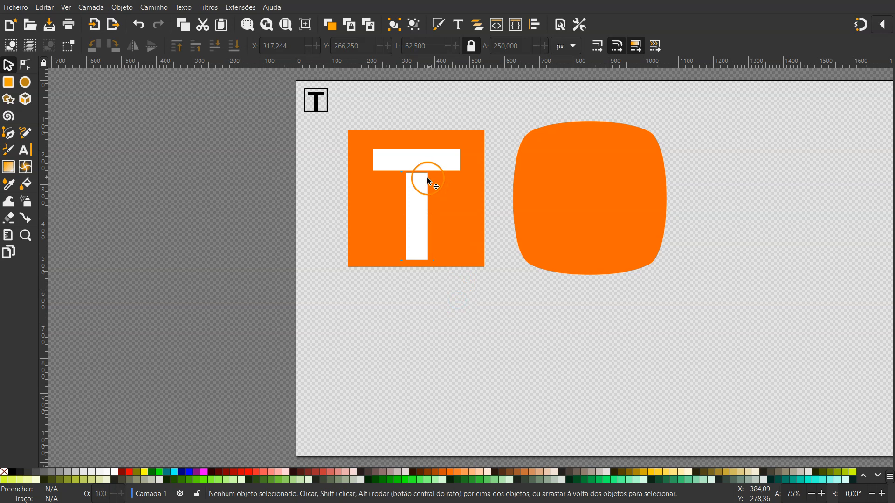
{"action": "left_click", "coordinate": [418, 195]}
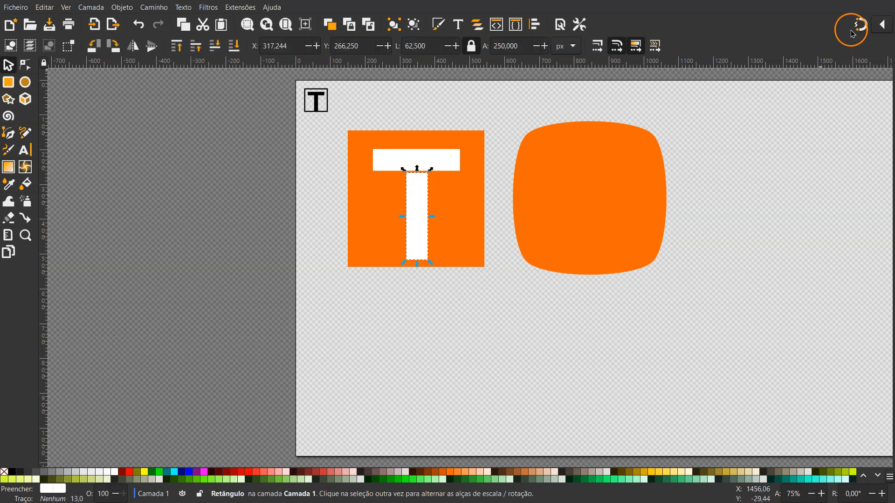
Step: Enable snapping, snap the stem against the bar's lower edge and nudge it down to leave a 4 px gap
{"action": "left_click", "coordinate": [882, 24]}
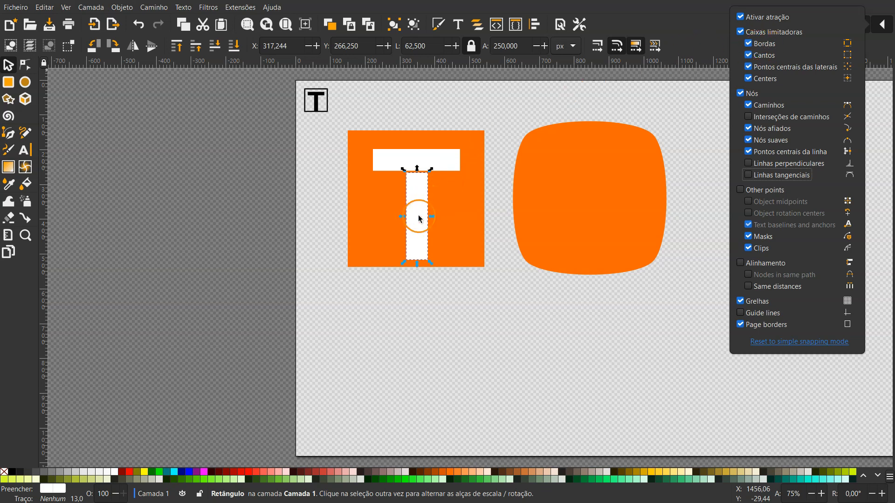
{"action": "left_click", "coordinate": [419, 209]}
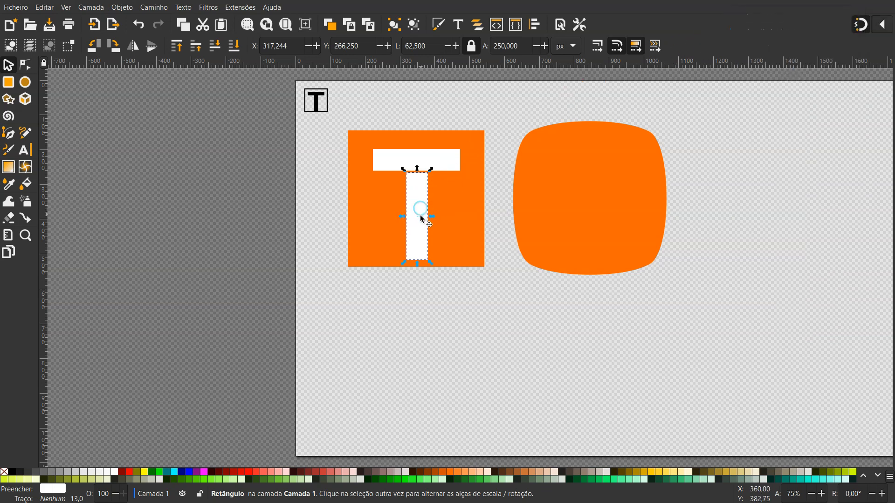
{"action": "left_click_drag", "start_coordinate": [421, 219], "coordinate": [419, 217]}
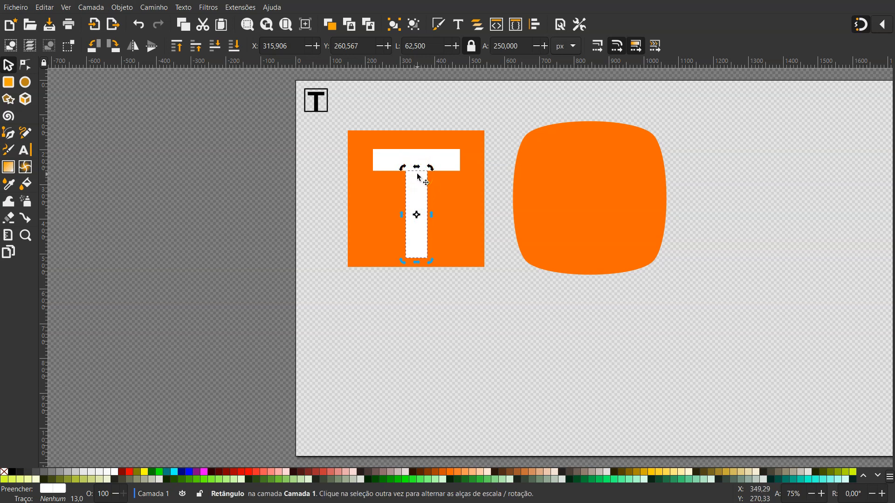
{"action": "key", "text": "Down"}
{"action": "left_click", "coordinate": [336, 189]}
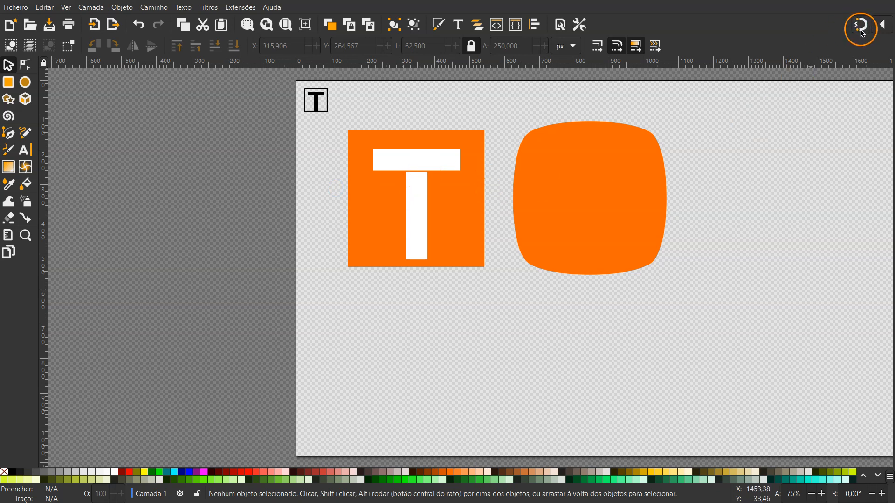
Step: Turn snapping off and group the white bar and stem into a single T
{"action": "left_click", "coordinate": [434, 170]}
{"action": "key", "text": "shift"}
{"action": "left_click", "coordinate": [420, 205], "text": "shift"}
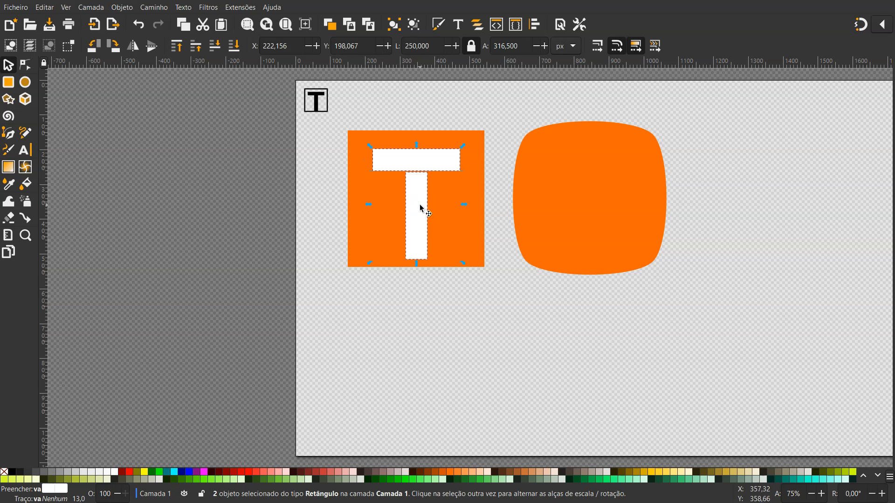
{"action": "left_click_drag", "start_coordinate": [505, 116], "coordinate": [361, 309]}
{"action": "left_click", "coordinate": [423, 163]}
{"action": "key", "text": "ctrl+g"}
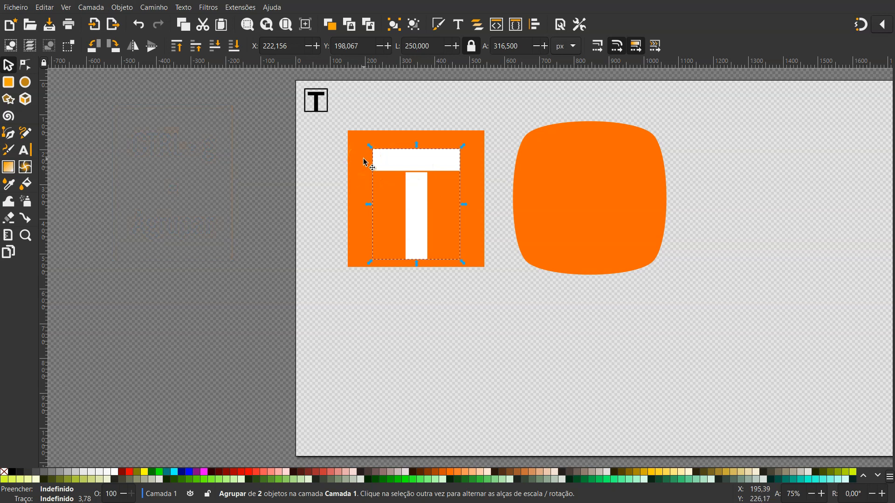
Step: Centre the T group horizontally and vertically on the orange square, aligning relative to the largest object (Objeto mais grande)
{"action": "left_click_drag", "start_coordinate": [335, 119], "coordinate": [498, 311]}
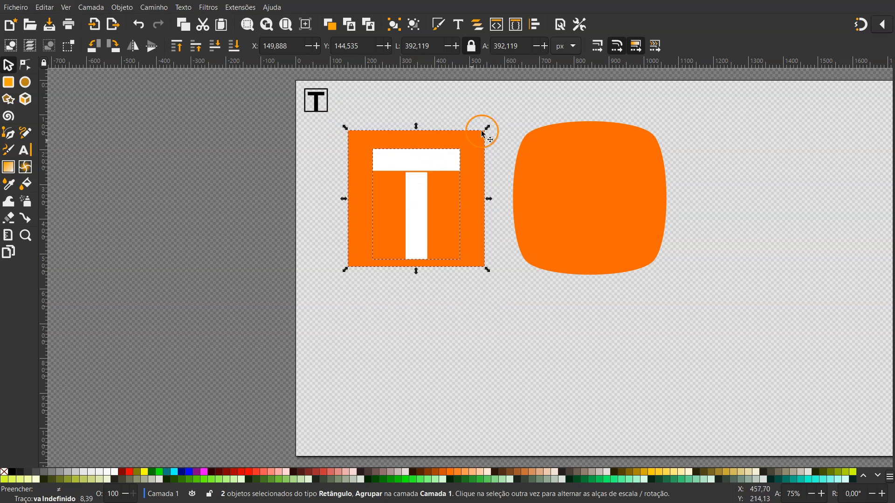
{"action": "left_click", "coordinate": [536, 29]}
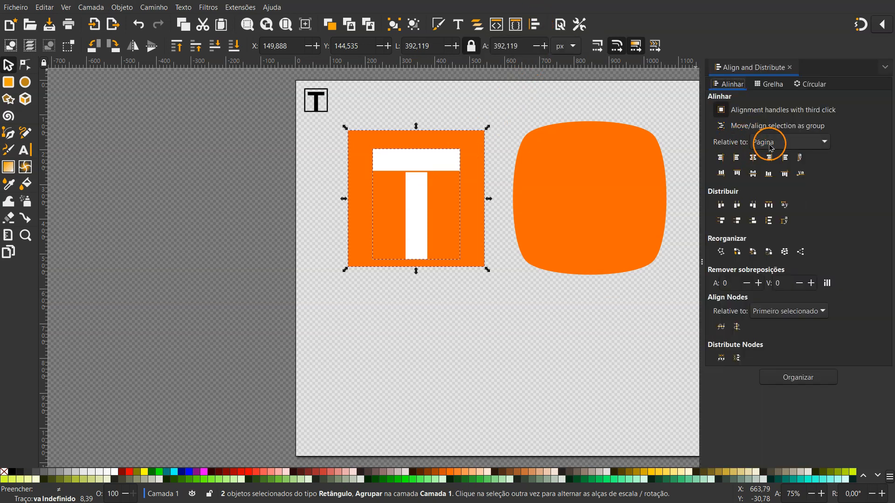
{"action": "left_click", "coordinate": [771, 149]}
{"action": "left_click", "coordinate": [793, 118]}
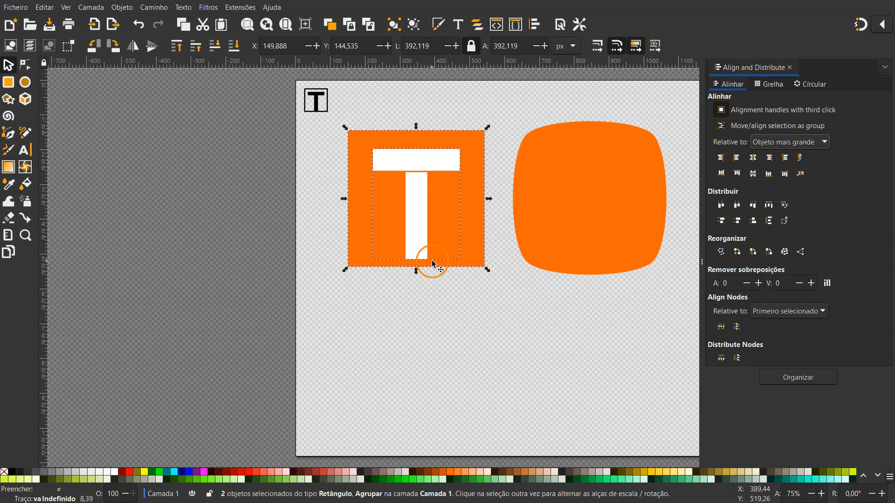
{"action": "left_click", "coordinate": [757, 163]}
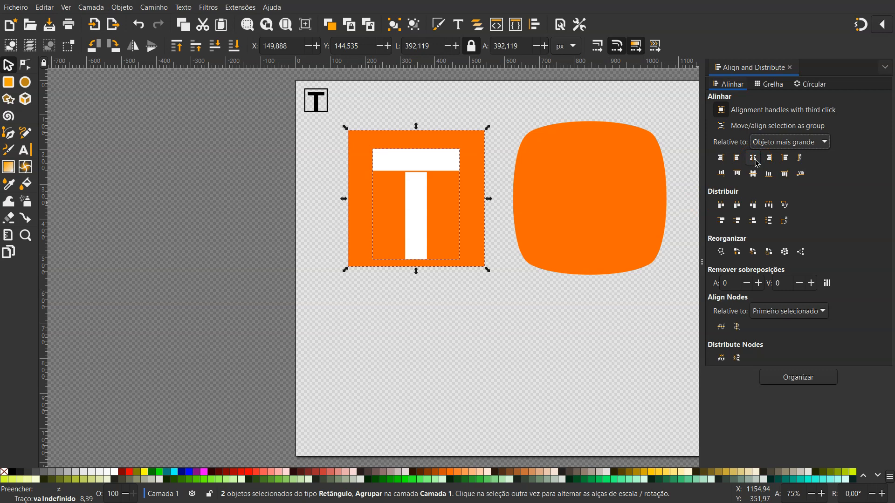
{"action": "left_click", "coordinate": [756, 175]}
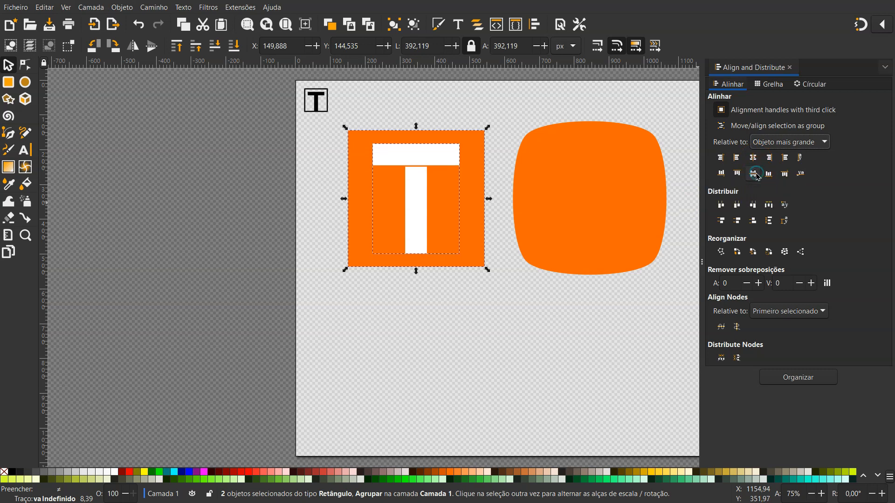
{"action": "left_click", "coordinate": [524, 295]}
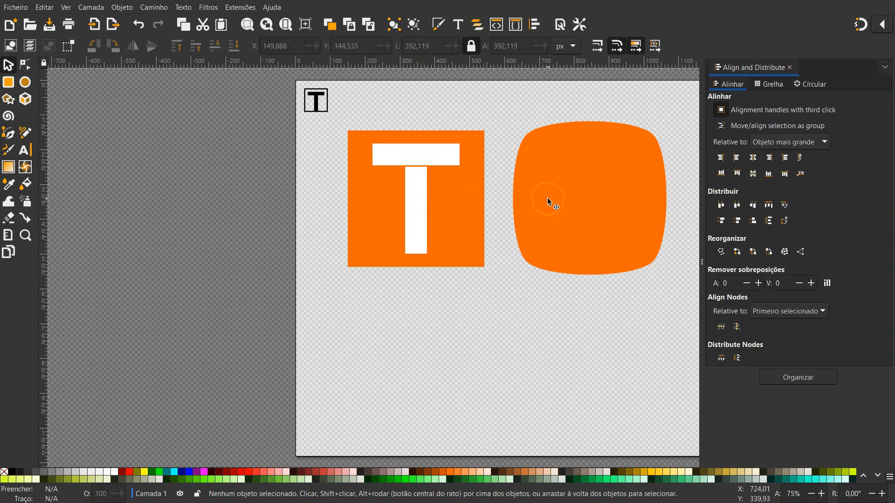
Step: Close the Align and Distribute settings and move the orange rounded square to the far right part of the page
{"action": "scroll", "coordinate": [549, 203], "scroll_direction": "right", "scroll_amount": 10}
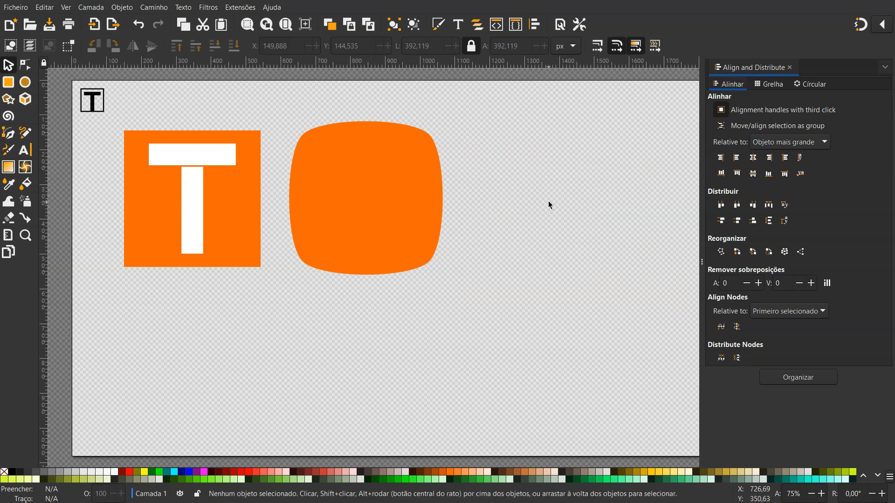
{"action": "scroll", "coordinate": [549, 202], "scroll_direction": "left", "scroll_amount": 4}
{"action": "scroll", "coordinate": [549, 202], "scroll_direction": "right", "scroll_amount": 4}
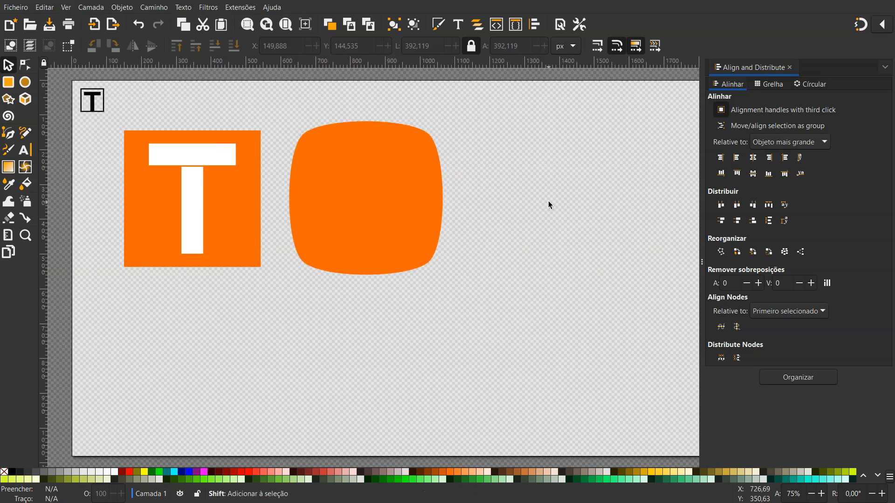
{"action": "mouse_move", "coordinate": [510, 214]}
{"action": "left_mouse_down"}
{"action": "mouse_move", "coordinate": [519, 249]}
{"action": "mouse_move", "coordinate": [532, 209]}
{"action": "mouse_move", "coordinate": [445, 228]}
{"action": "mouse_move", "coordinate": [502, 219]}
{"action": "left_mouse_up"}
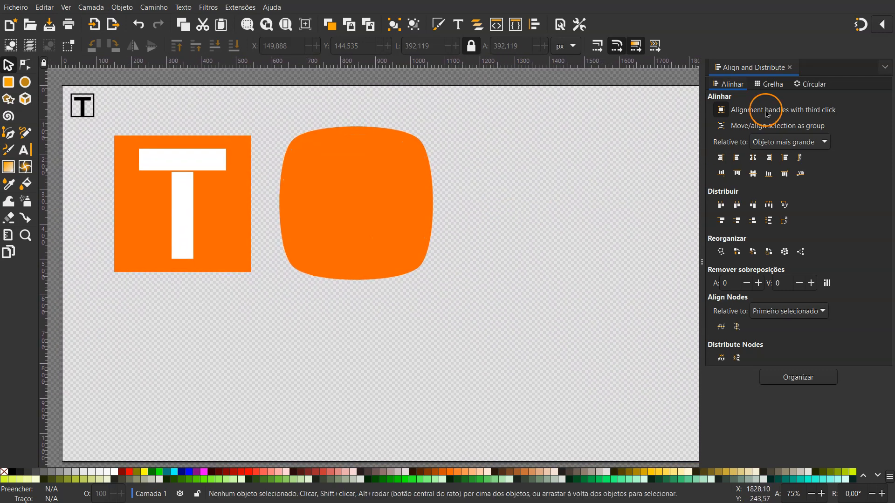
{"action": "left_click", "coordinate": [790, 68]}
{"action": "left_click_drag", "start_coordinate": [519, 213], "coordinate": [555, 208]}
{"action": "left_click_drag", "start_coordinate": [473, 193], "coordinate": [722, 196]}
Step: Enlarge the orange square around the T to about 451 × 451 px and shift both horizontally to X of about 300 px
{"action": "left_click", "coordinate": [293, 234]}
{"action": "left_click_drag", "start_coordinate": [315, 267], "coordinate": [138, 109]}
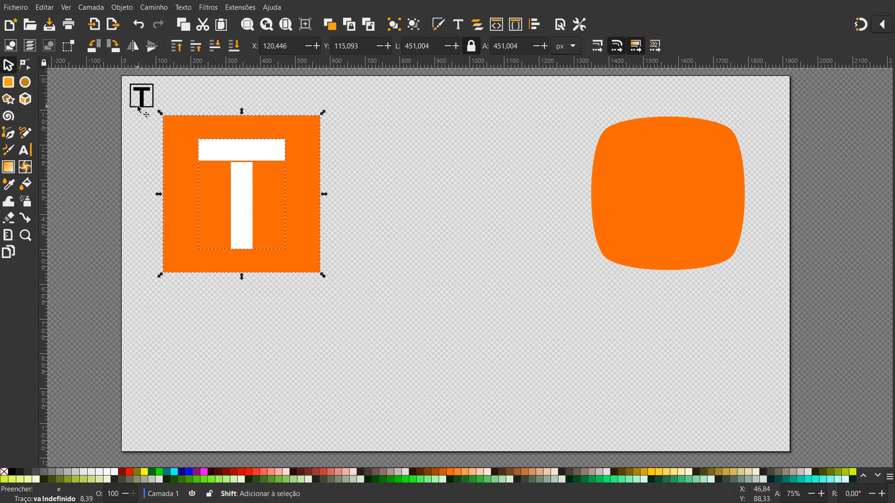
{"action": "key", "text": "shift+Right"}
{"action": "key", "text": "shift+Right"}
{"action": "key", "text": "shift+Right"}
{"action": "key", "text": "shift+Right"}
{"action": "key", "text": "shift+Right"}
{"action": "key", "text": "shift+Right"}
{"action": "key", "text": "shift+Right"}
{"action": "key", "text": "shift+Right"}
{"action": "key", "text": "shift+Right"}
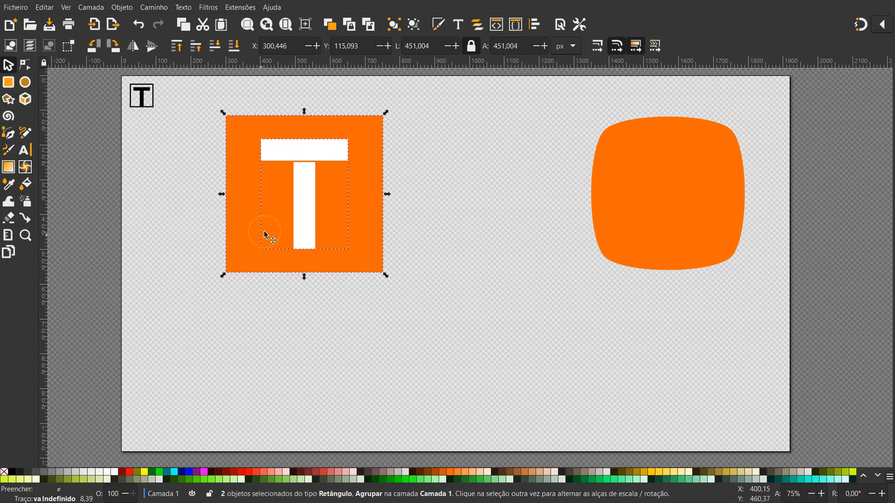
{"action": "key", "text": "shift+Right"}
{"action": "key", "text": "shift+Right"}
{"action": "key", "text": "shift+Left"}
{"action": "key", "text": "shift+Left"}
{"action": "key", "text": "shift+Left"}
{"action": "key", "text": "shift+Right"}
{"action": "left_click", "coordinate": [410, 225]}
Step: Show the orange square's Fill and Stroke settings and apply a horizontal linear gradient across the square from left to right
{"action": "scroll", "coordinate": [410, 224], "scroll_direction": "up", "scroll_amount": 1}
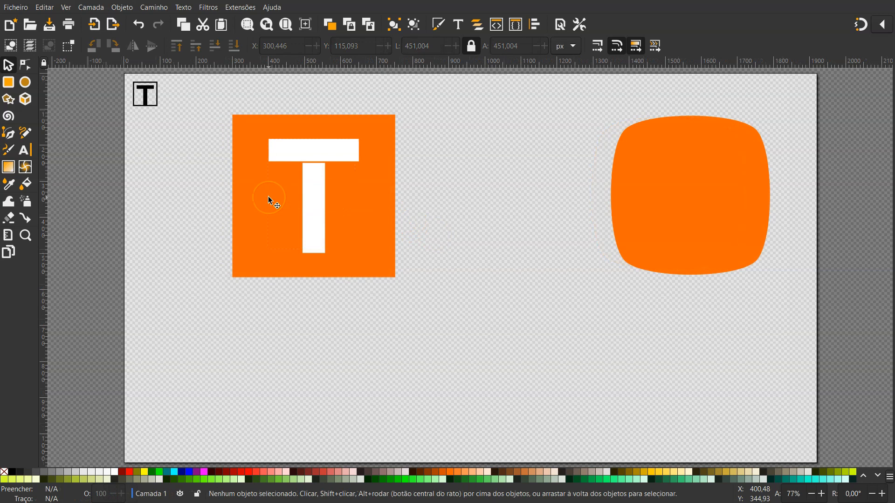
{"action": "left_click", "coordinate": [268, 200]}
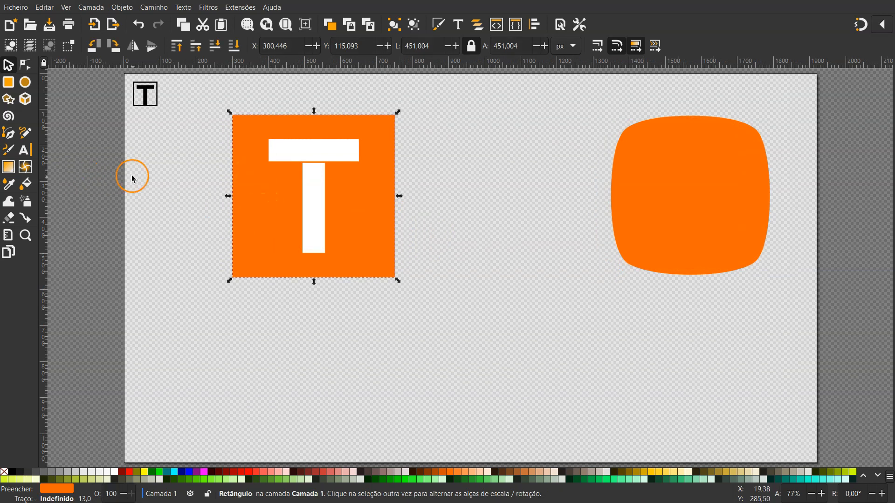
{"action": "left_click", "coordinate": [9, 171]}
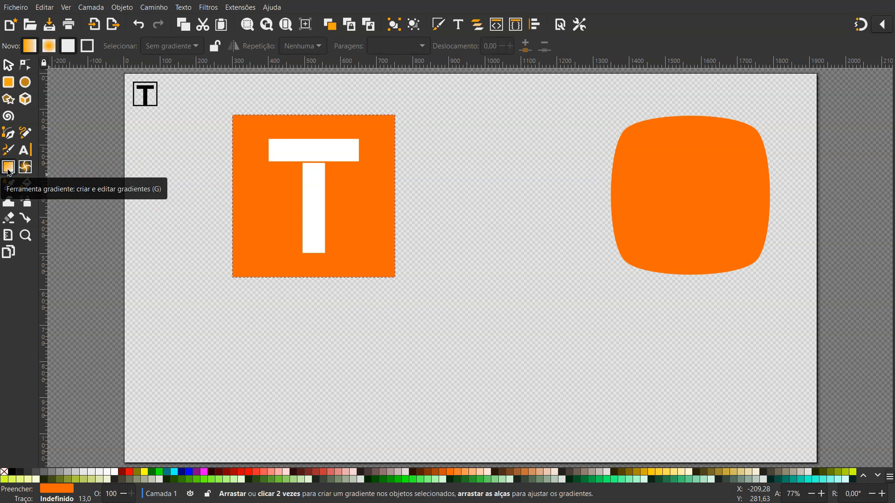
{"action": "left_click", "coordinate": [439, 25]}
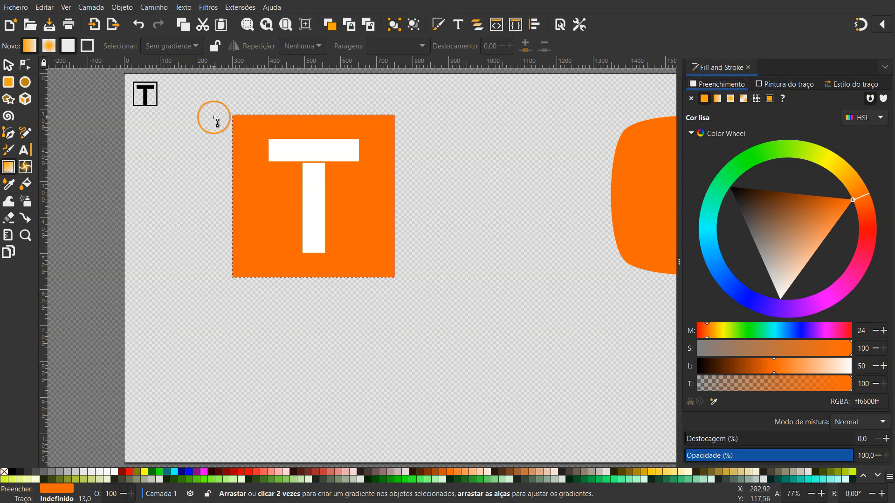
{"action": "left_click", "coordinate": [12, 172]}
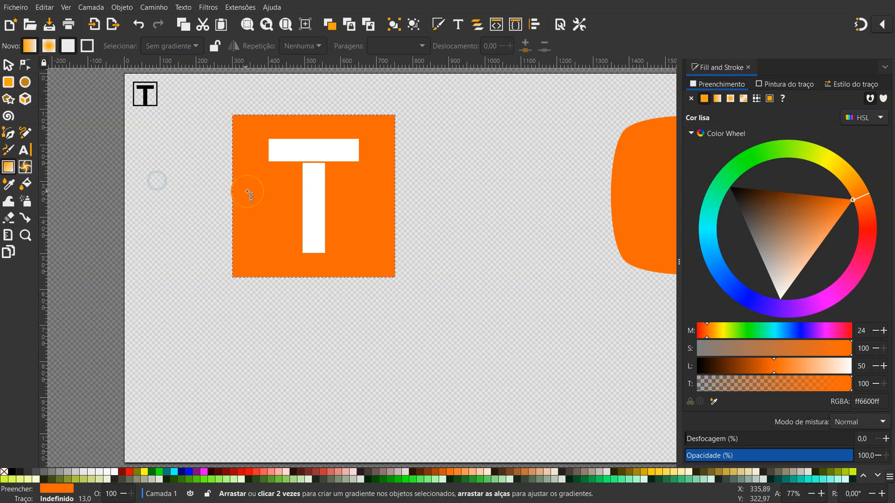
{"action": "left_click_drag", "start_coordinate": [247, 192], "coordinate": [382, 195]}
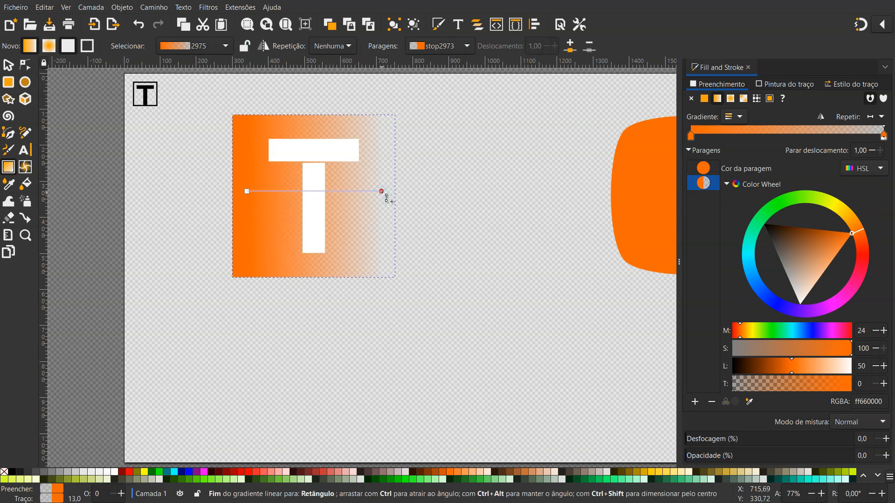
Step: Set the opacity of the gradient's right end stop to 100 so it is solid orange
{"action": "left_click", "coordinate": [383, 193]}
{"action": "left_click", "coordinate": [733, 387]}
{"action": "left_click_drag", "start_coordinate": [734, 389], "coordinate": [858, 388]}
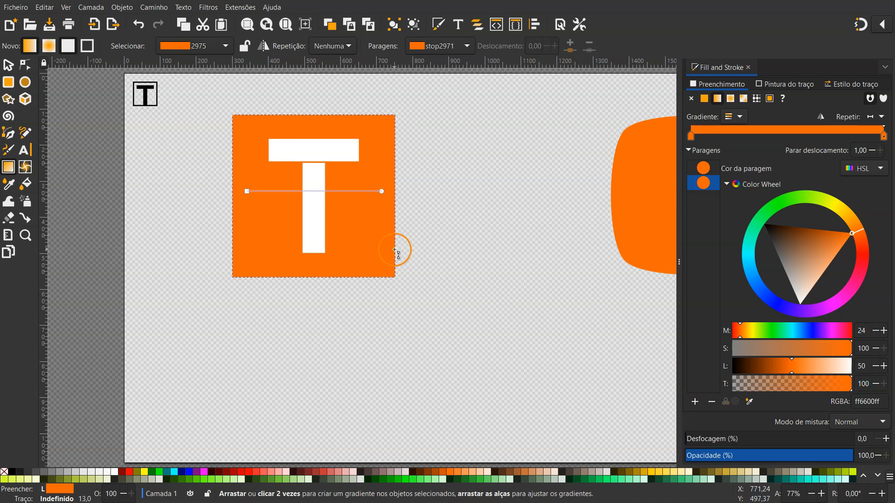
Step: Recolour the gradient's left start stop to amber ffb600 with the color wheel
{"action": "left_click", "coordinate": [248, 191]}
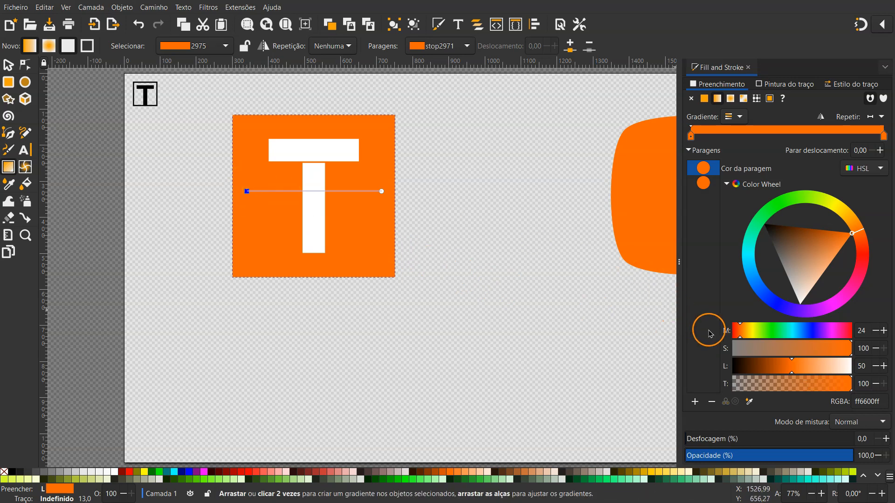
{"action": "left_click", "coordinate": [858, 228]}
{"action": "left_click_drag", "start_coordinate": [857, 228], "coordinate": [856, 225]}
{"action": "left_click_drag", "start_coordinate": [853, 224], "coordinate": [849, 219]}
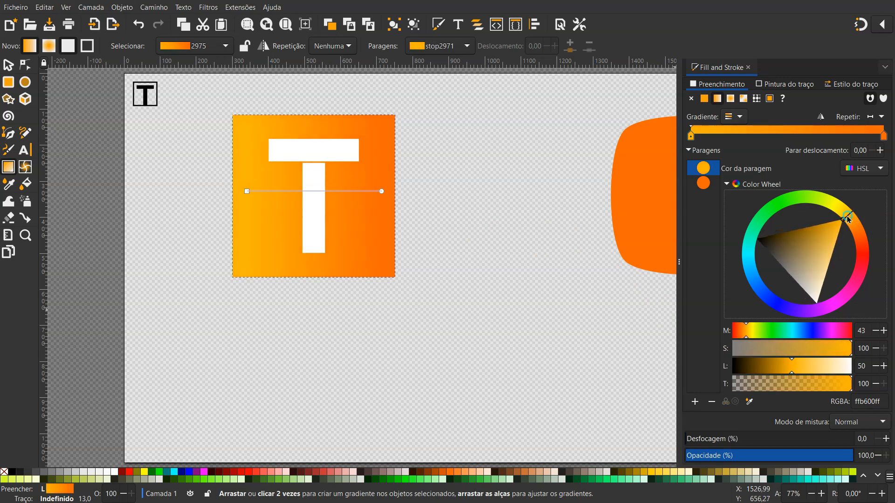
Step: Try the #FFCC00 palette colour on the gradient's start stop, undoing the flat fill applied to the whole square
{"action": "left_click", "coordinate": [653, 475]}
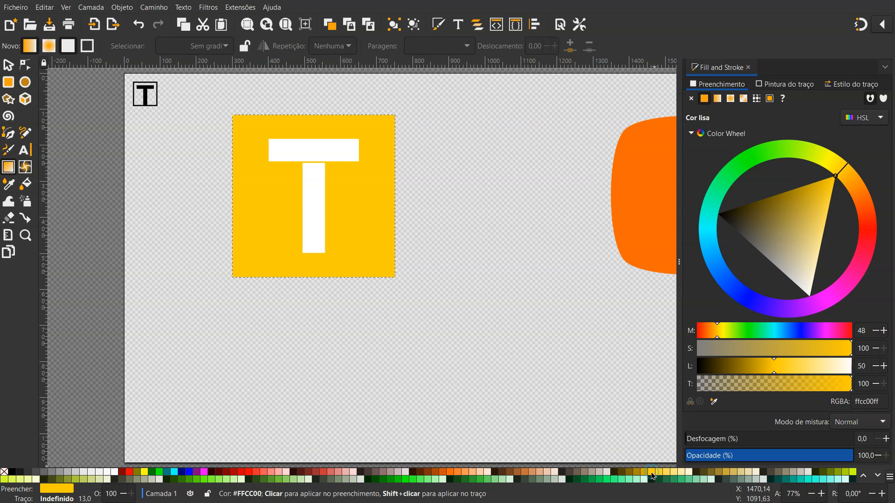
{"action": "key", "text": "ctrl+z"}
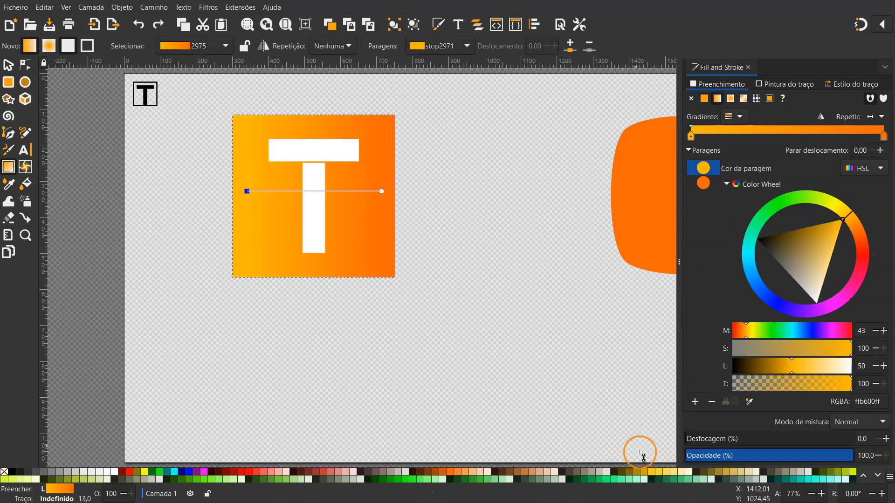
{"action": "left_click", "coordinate": [651, 476]}
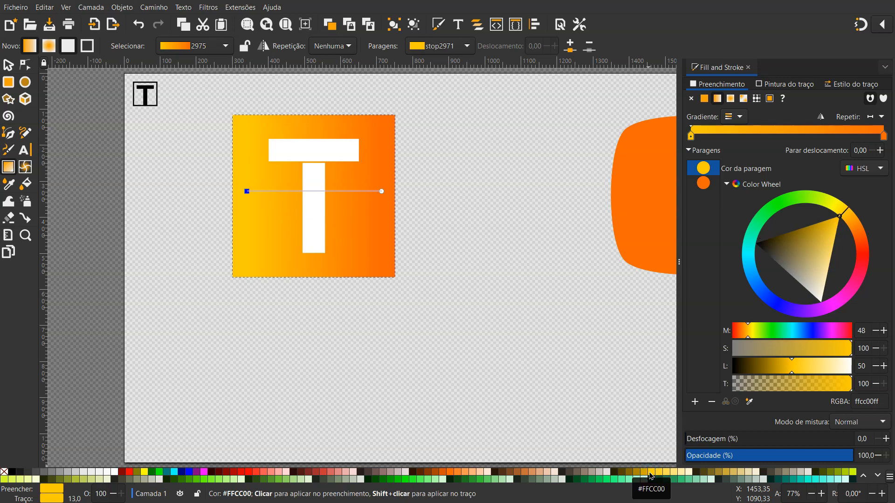
Step: Set the gradient's start stop to the yellow-orange ffaf00 and return to the Selector tool
{"action": "left_click", "coordinate": [848, 221]}
{"action": "mouse_move", "coordinate": [839, 233]}
{"action": "left_mouse_down"}
{"action": "mouse_move", "coordinate": [792, 256]}
{"action": "mouse_move", "coordinate": [823, 249]}
{"action": "mouse_move", "coordinate": [837, 232]}
{"action": "left_mouse_up"}
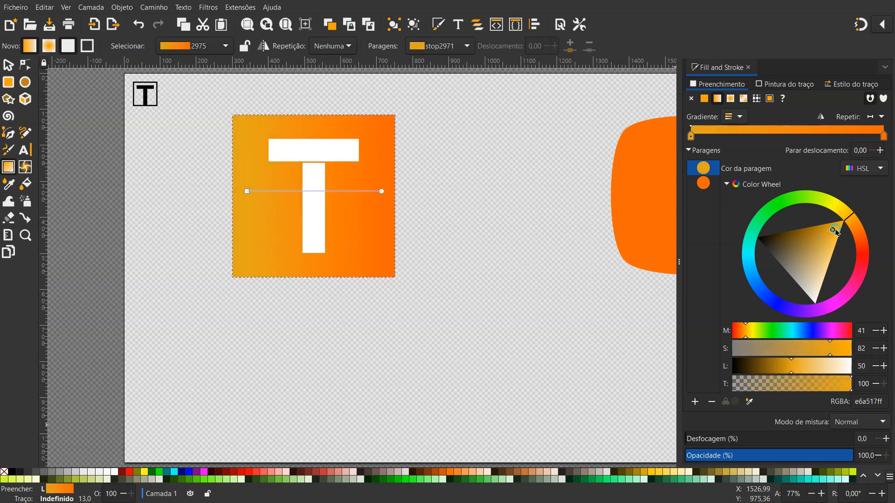
{"action": "key", "text": "s"}
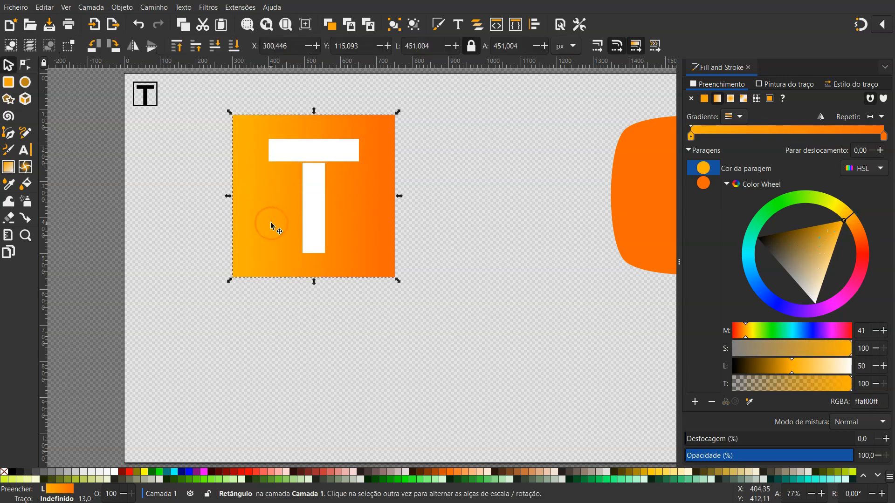
{"action": "scroll", "coordinate": [280, 217], "scroll_direction": "right", "scroll_amount": 6}
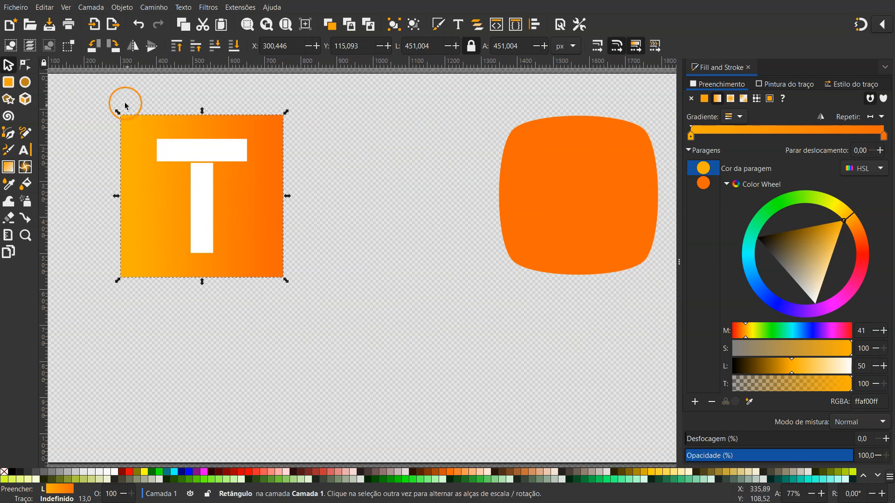
Step: Copy the gradient square's style and paste it onto the rounded square
{"action": "left_click", "coordinate": [43, 8]}
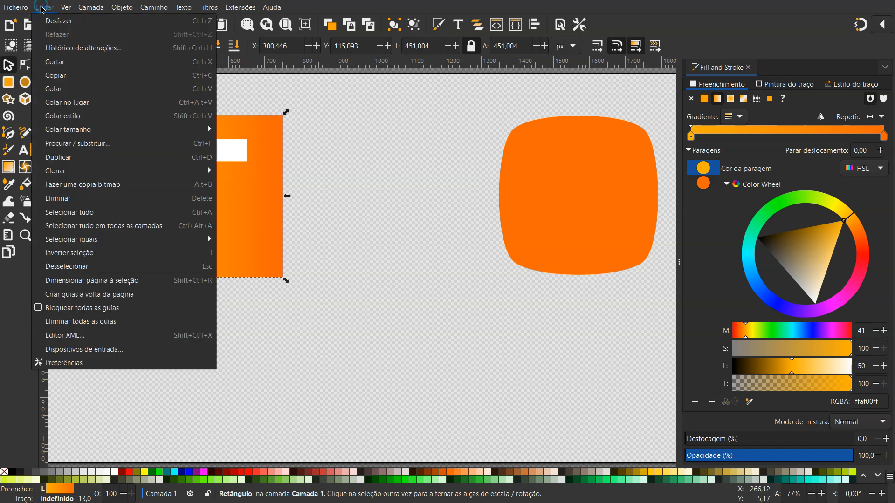
{"action": "left_click", "coordinate": [73, 76]}
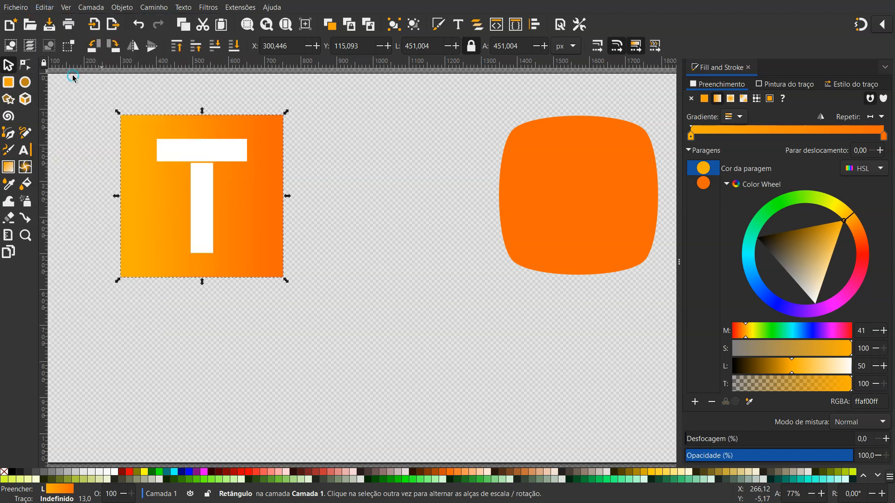
{"action": "left_click", "coordinate": [587, 181]}
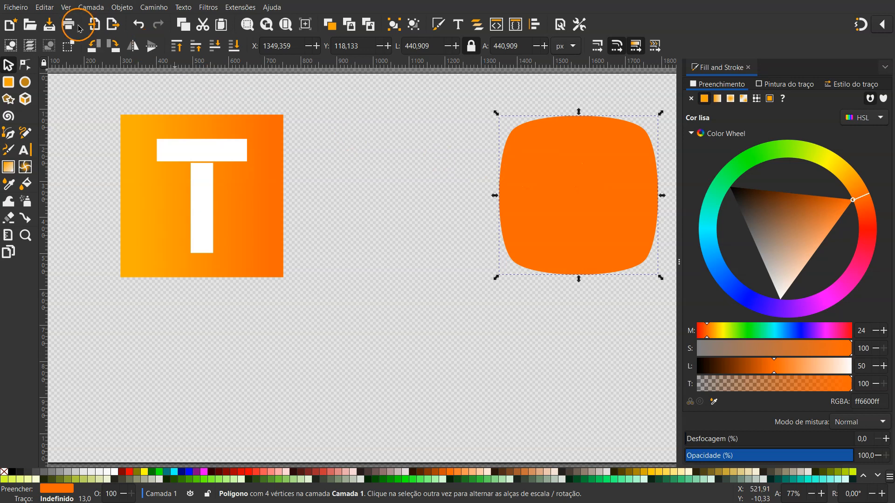
{"action": "left_click", "coordinate": [44, 8]}
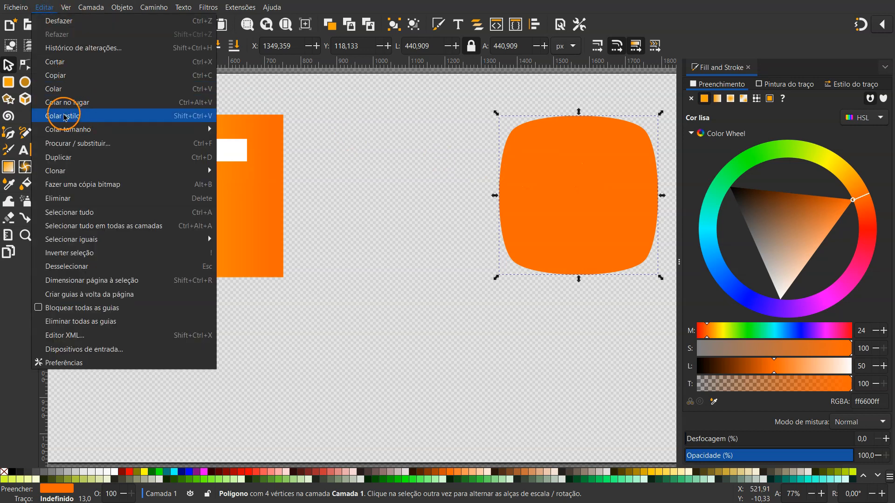
{"action": "left_click", "coordinate": [78, 116]}
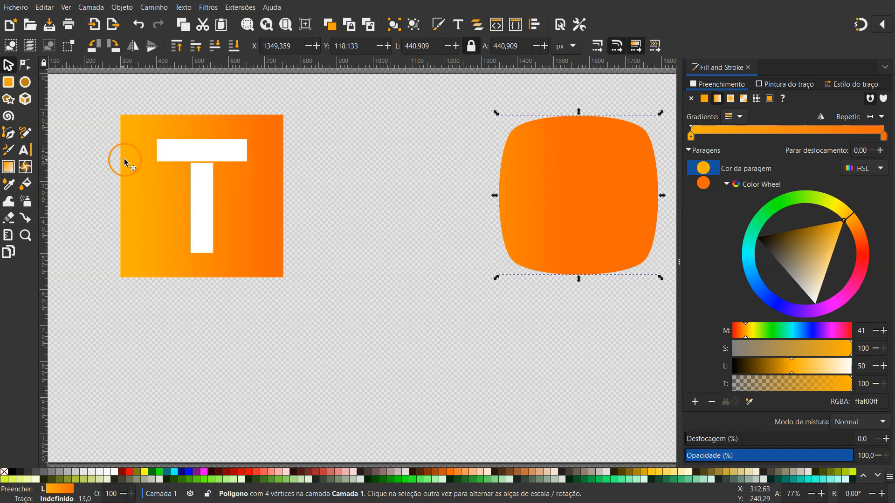
Step: Fit the rounded square's gradient horizontally across its width by moving the end and start handles near its side edges
{"action": "left_click", "coordinate": [9, 167]}
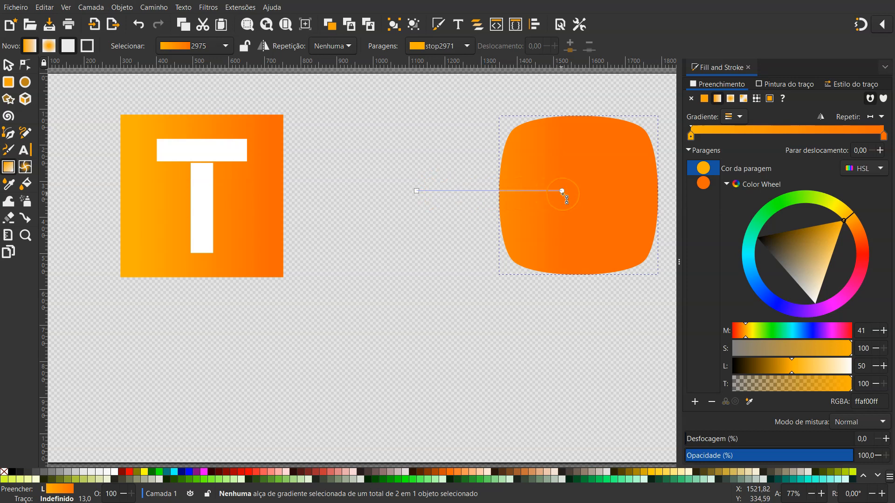
{"action": "key", "text": "ctrl"}
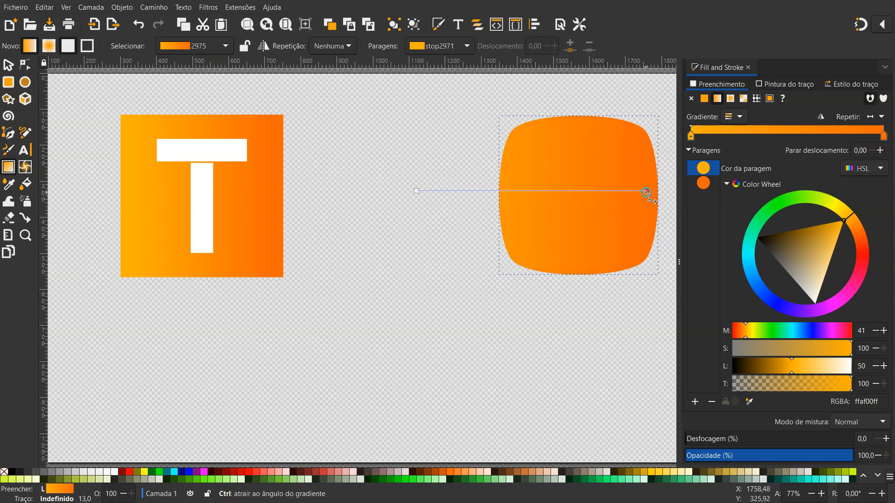
{"action": "left_click", "coordinate": [640, 192]}
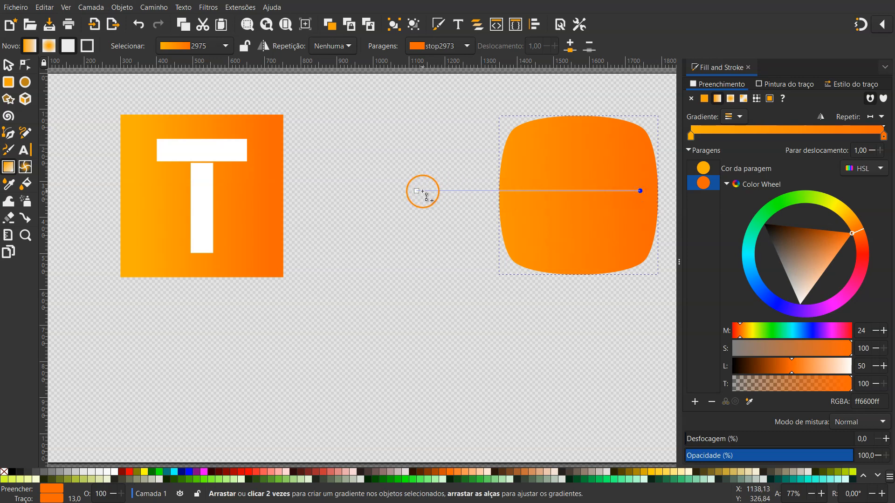
{"action": "left_click_drag", "start_coordinate": [417, 191], "coordinate": [515, 193]}
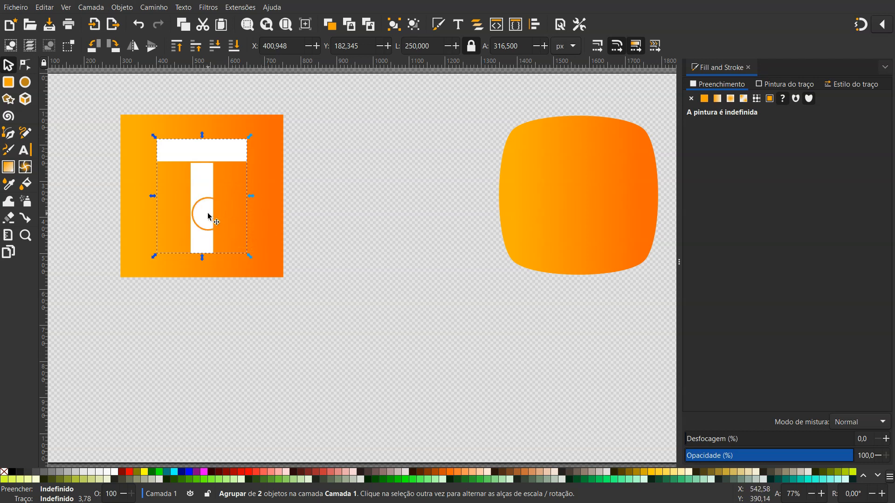
{"action": "left_click", "coordinate": [328, 246]}
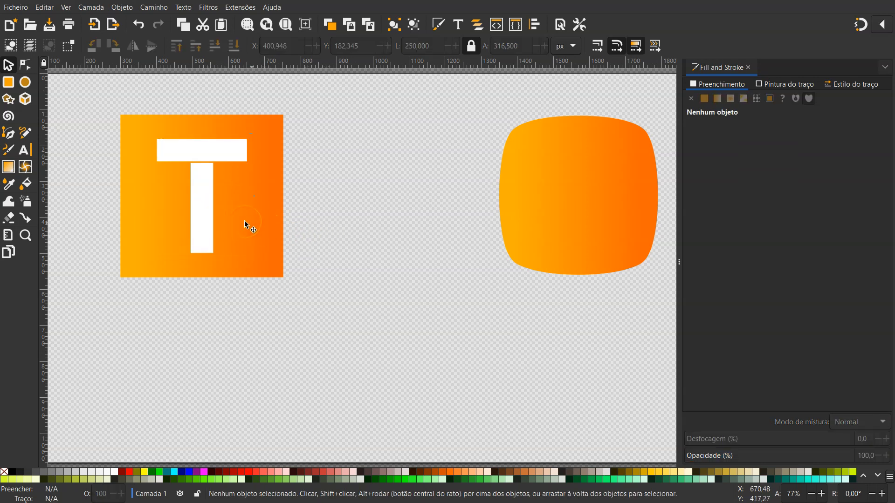
Step: Enable snapping for drawing with the Pen tool and check the snap target options
{"action": "left_click", "coordinate": [10, 134]}
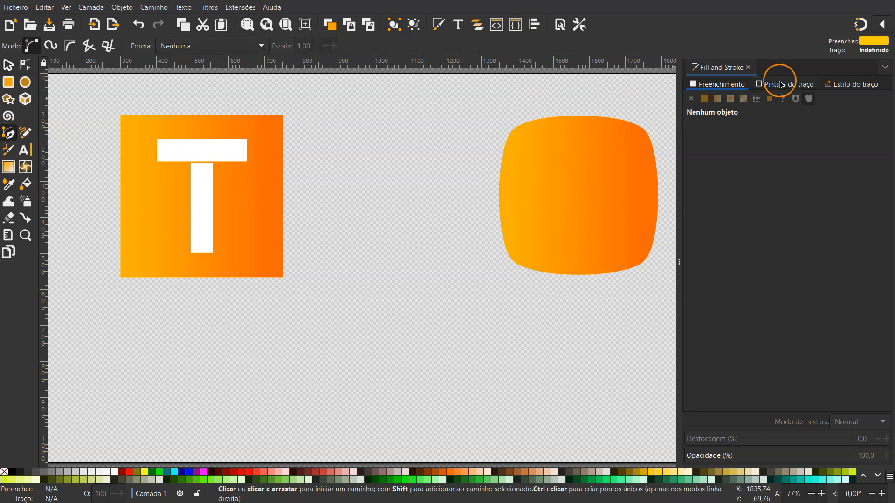
{"action": "left_click", "coordinate": [861, 26]}
{"action": "left_click", "coordinate": [879, 26]}
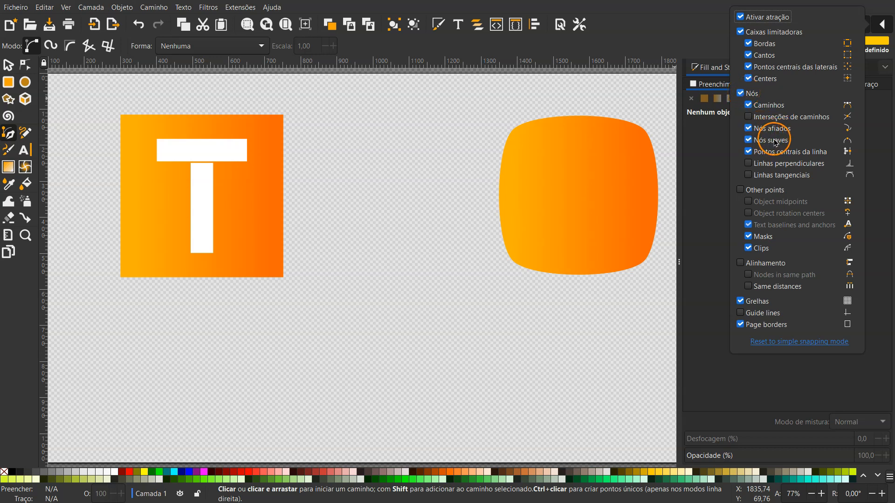
{"action": "left_click", "coordinate": [698, 25]}
Step: Duplicate the gradient square together with its T and shift the copy 480 px to the right
{"action": "scroll", "coordinate": [157, 166], "scroll_direction": "up", "scroll_amount": 2}
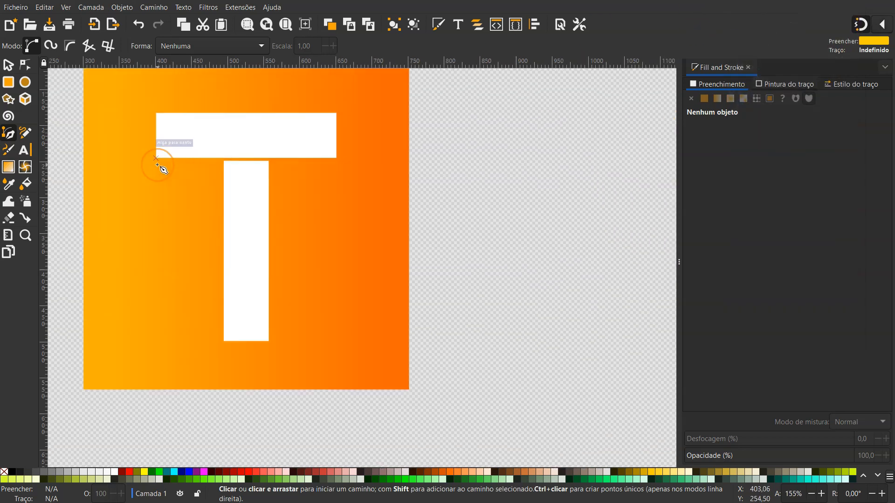
{"action": "scroll", "coordinate": [157, 166], "scroll_direction": "up", "scroll_amount": 2}
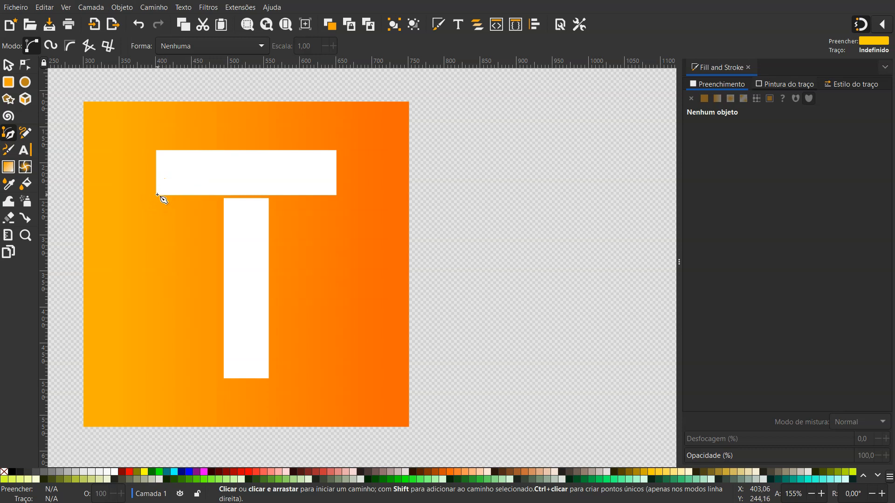
{"action": "key", "text": "minus"}
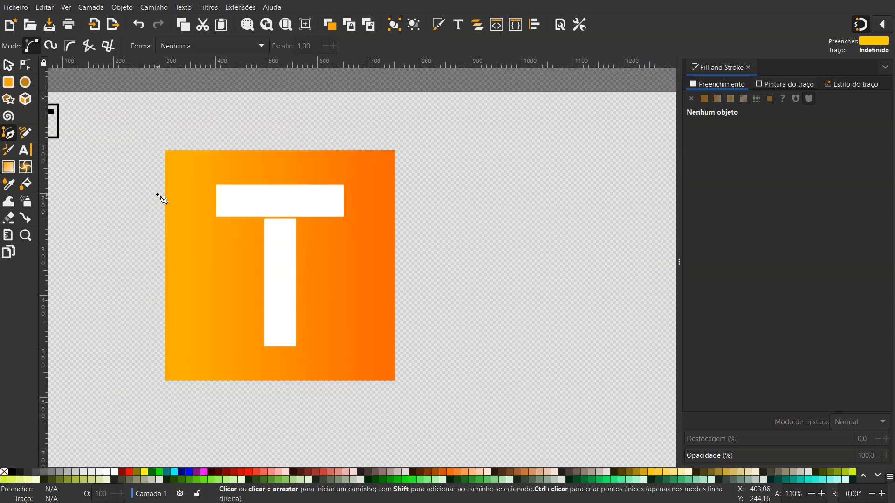
{"action": "scroll", "coordinate": [157, 195], "scroll_direction": "right", "scroll_amount": 4}
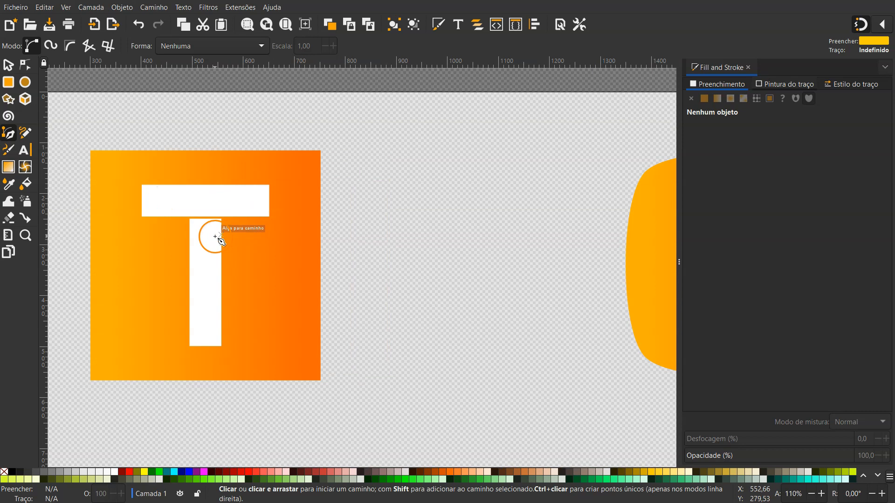
{"action": "scroll", "coordinate": [238, 266], "scroll_direction": "right", "scroll_amount": 2}
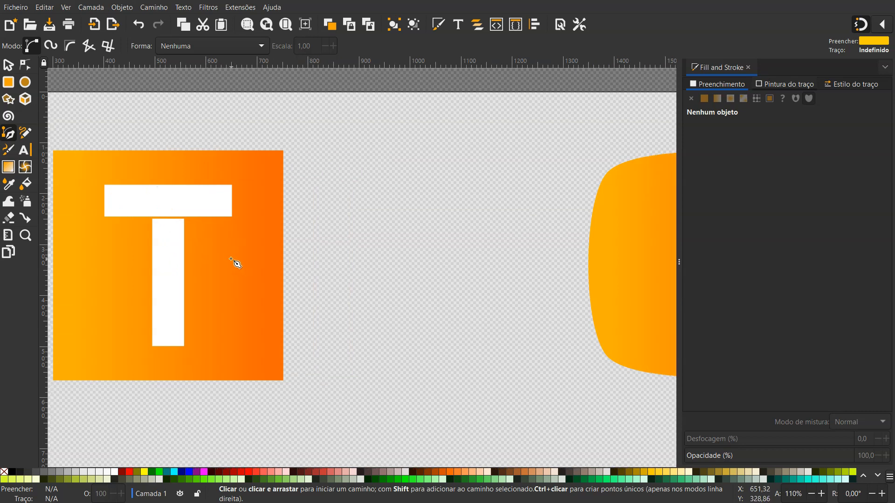
{"action": "left_click", "coordinate": [8, 65]}
{"action": "left_click_drag", "start_coordinate": [52, 119], "coordinate": [319, 419]}
{"action": "key", "text": "ctrl+d"}
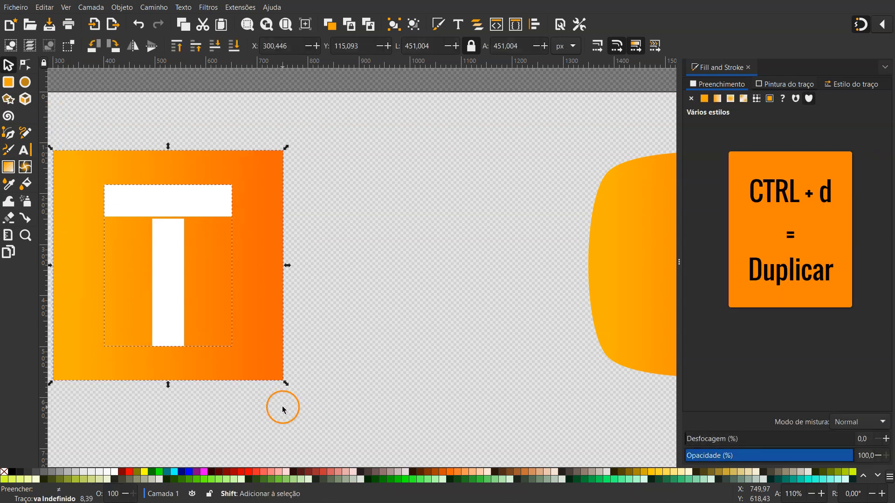
{"action": "key", "text": "shift+Right"}
{"action": "key", "text": "shift+Right"}
{"action": "key", "text": "shift+Right"}
{"action": "key", "text": "shift+Right"}
{"action": "key", "text": "shift+Right"}
{"action": "key", "text": "shift+Right"}
{"action": "key", "text": "shift+Right"}
{"action": "key", "text": "shift+Right"}
{"action": "key", "text": "shift+Right"}
{"action": "key", "text": "shift+Right"}
{"action": "key", "text": "shift+Right"}
{"action": "key", "text": "shift+Right"}
{"action": "key", "text": "shift+Right"}
{"action": "key", "text": "shift+Right"}
{"action": "key", "text": "shift+Right"}
{"action": "key", "text": "shift+Right"}
{"action": "key", "text": "shift+Right"}
{"action": "key", "text": "shift+Right"}
{"action": "key", "text": "shift+Right"}
{"action": "key", "text": "shift+Right"}
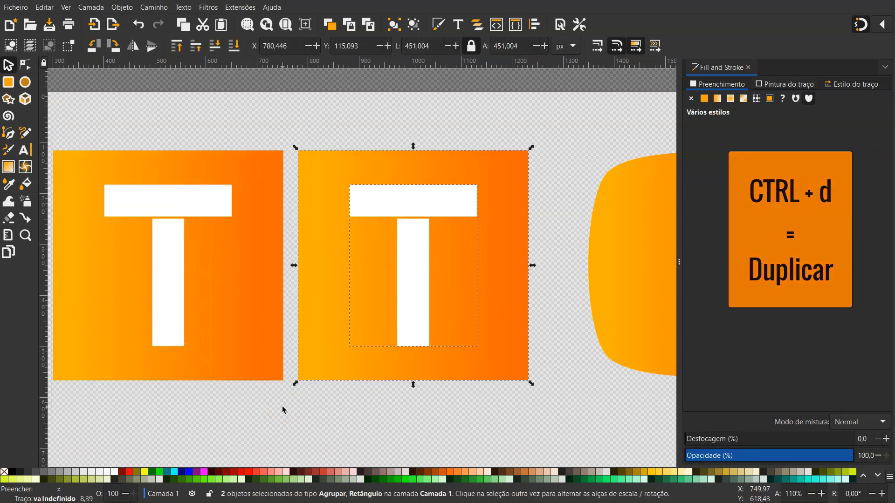
{"action": "left_click", "coordinate": [282, 407]}
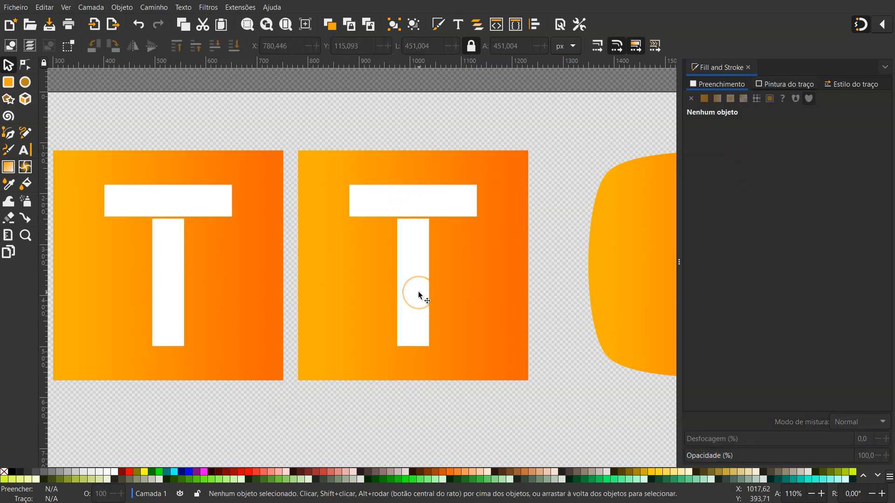
Step: Draw a closed six-node shadow shape on the copied T from the crossbar's lower-left corner, with 30° edges running past the square
{"action": "left_click", "coordinate": [9, 134]}
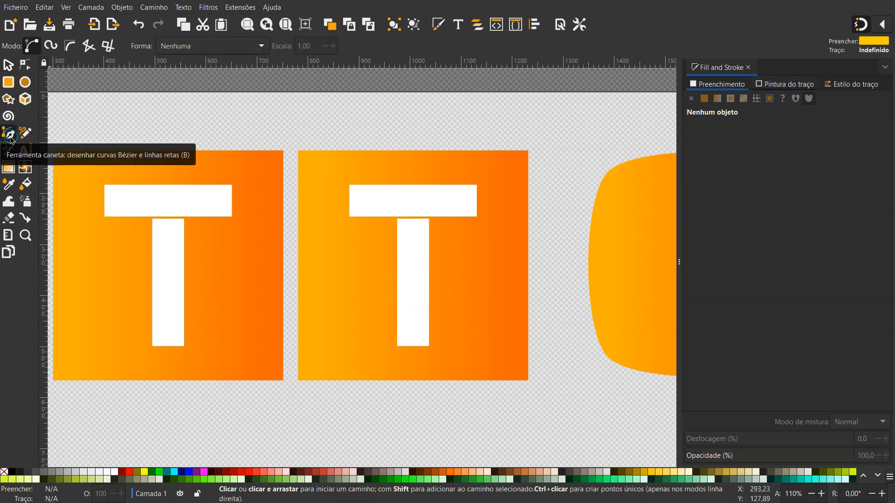
{"action": "left_click", "coordinate": [351, 217]}
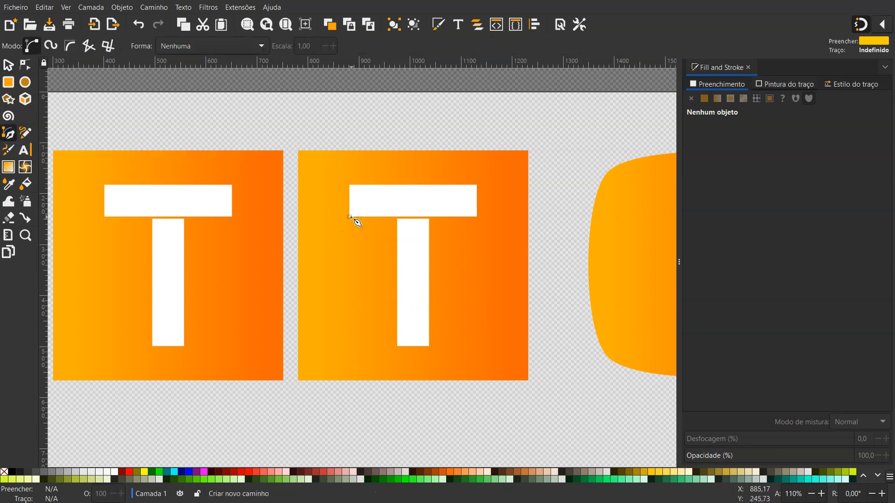
{"action": "left_click", "coordinate": [413, 255]}
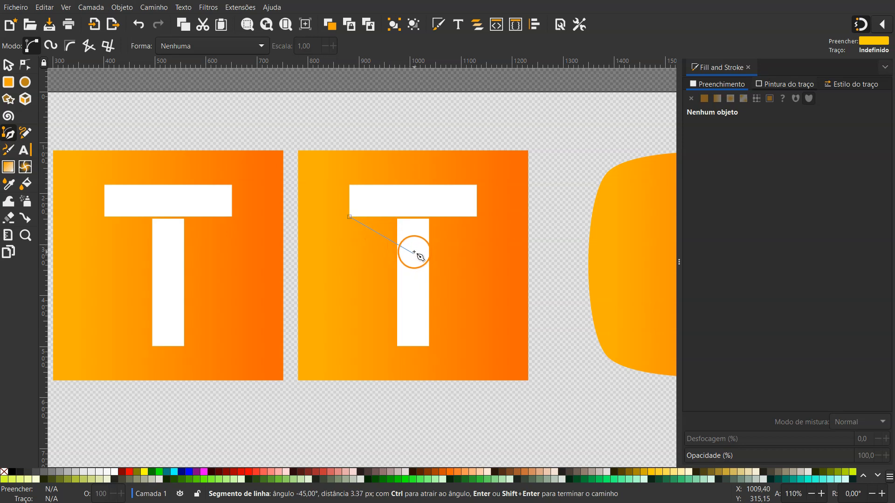
{"action": "left_click", "coordinate": [400, 347]}
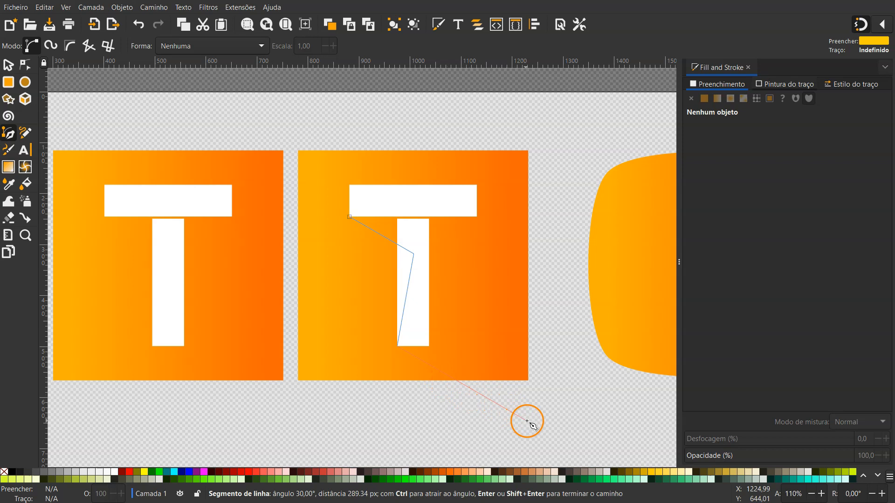
{"action": "left_click", "coordinate": [559, 439]}
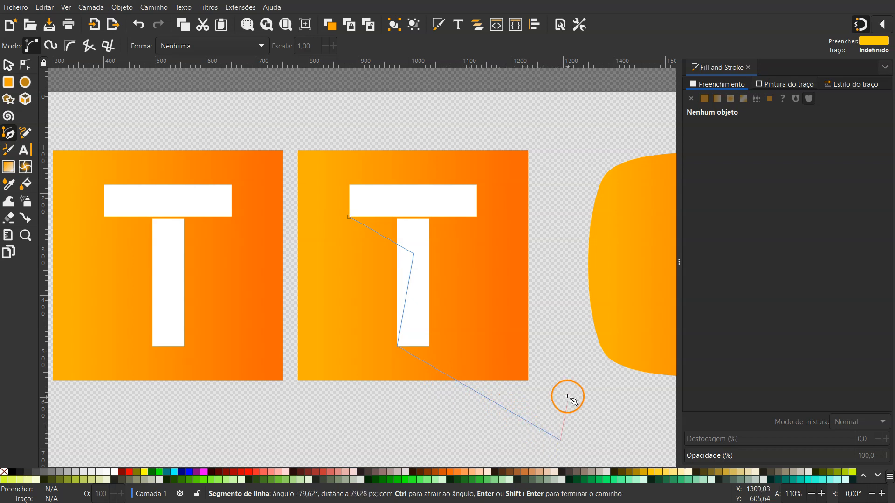
{"action": "left_click", "coordinate": [558, 319]}
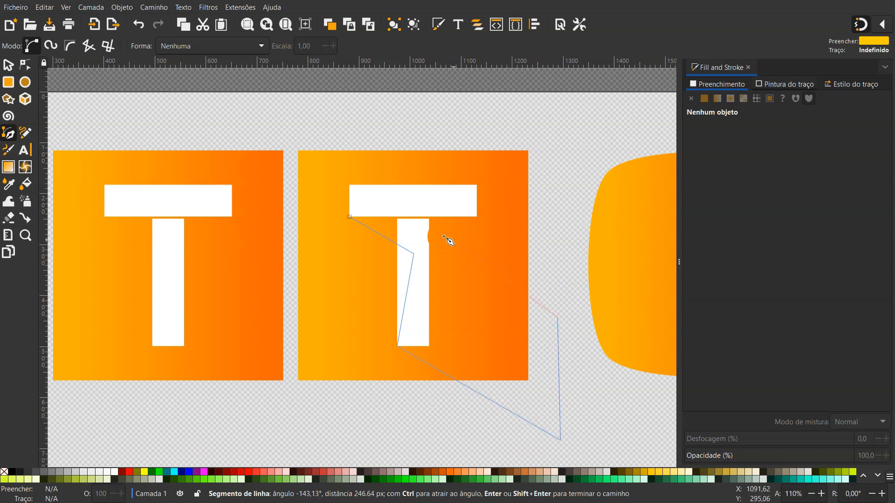
{"action": "left_click", "coordinate": [458, 201]}
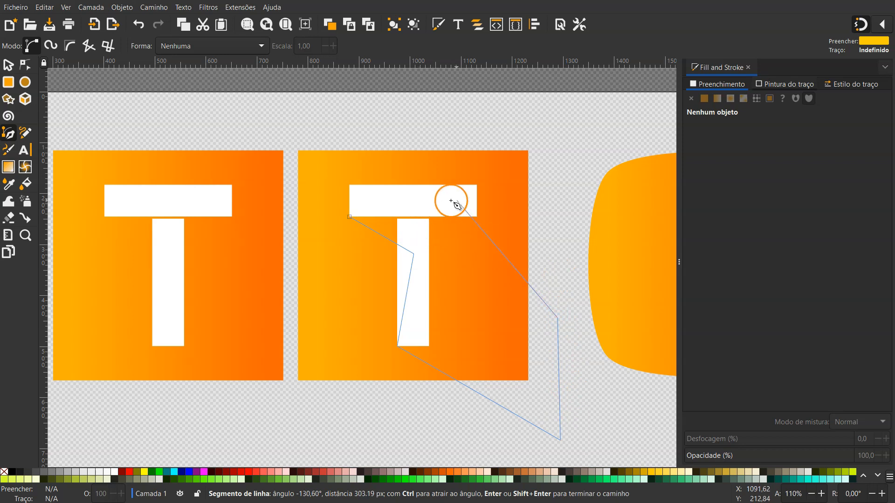
{"action": "left_click", "coordinate": [350, 217]}
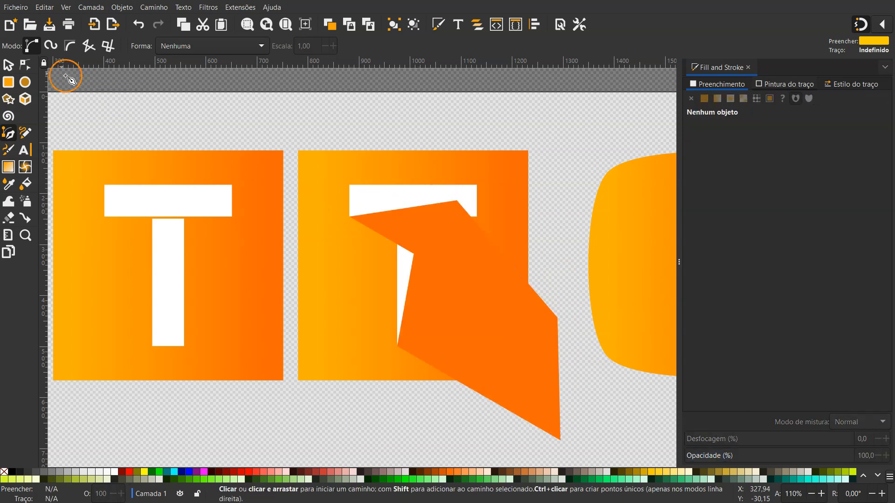
Step: Fill the shadow shape with 30% gray and lower it behind the white T
{"action": "left_click", "coordinate": [8, 65]}
{"action": "left_click", "coordinate": [428, 255]}
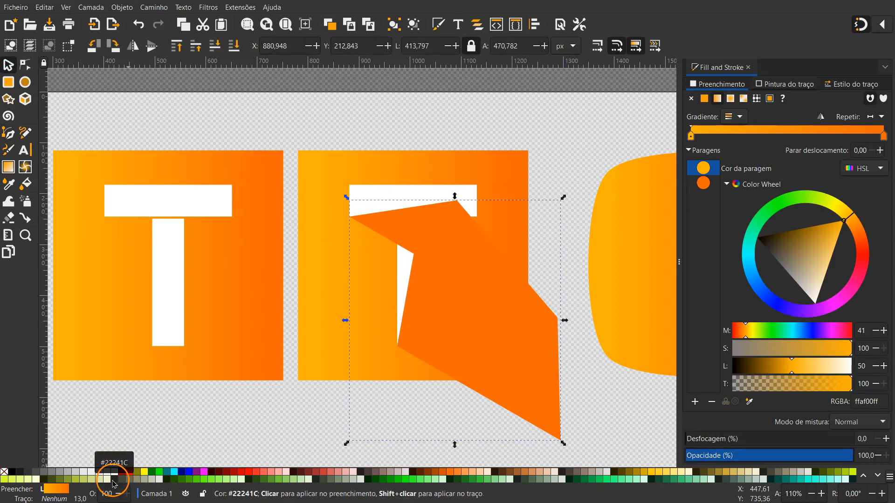
{"action": "left_click", "coordinate": [68, 474]}
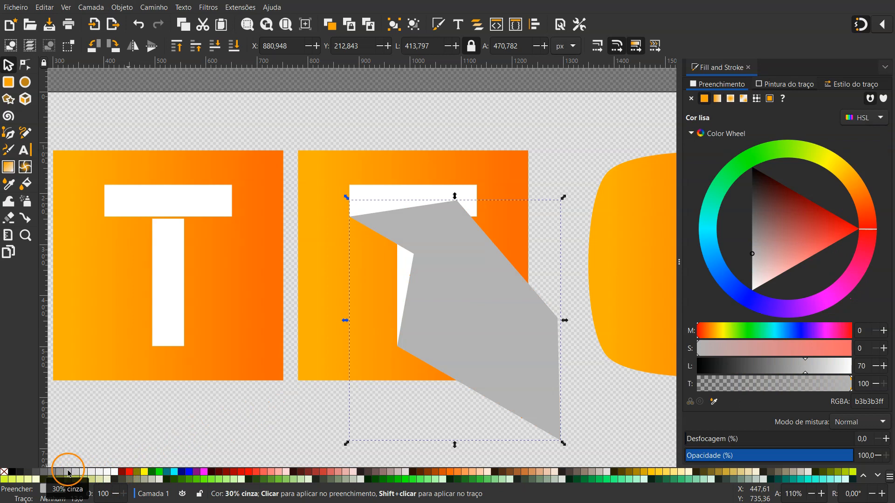
{"action": "left_click", "coordinate": [215, 46]}
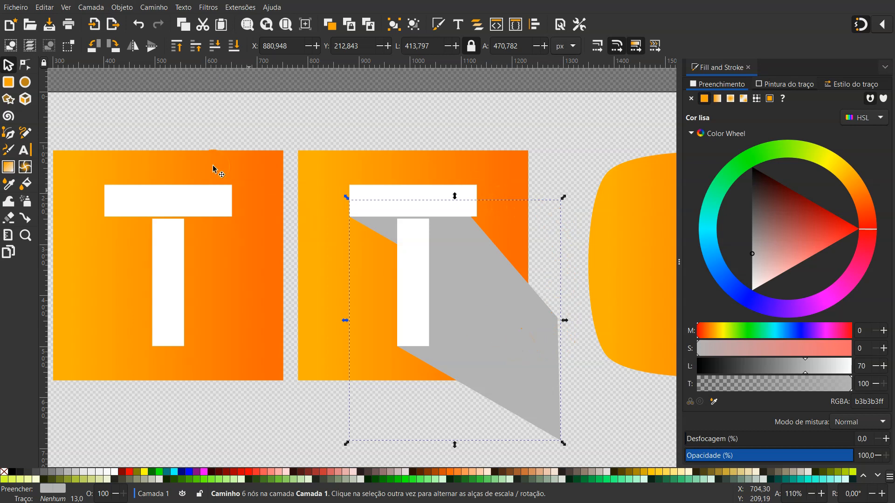
Step: Draw a second closed shadow shape from the crossbar's upper-right corner, with a 30° edge running past the square to the first shadow's outer corner
{"action": "left_click", "coordinate": [9, 135]}
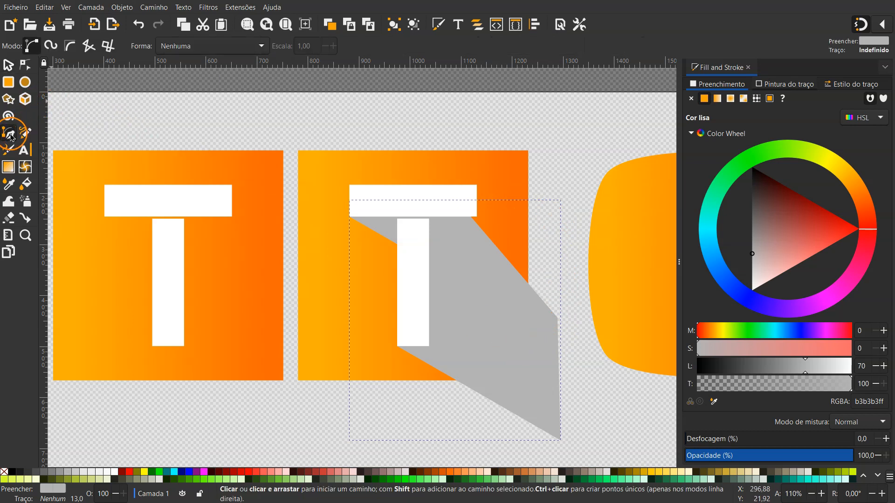
{"action": "left_click", "coordinate": [478, 186]}
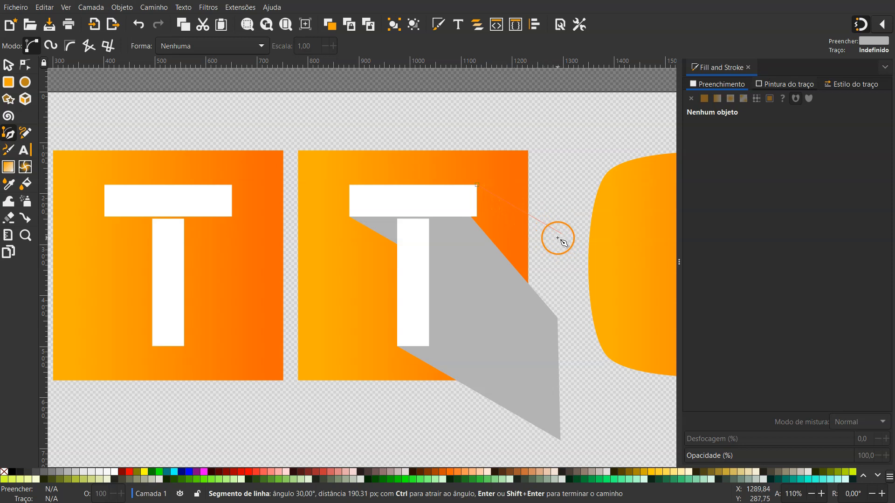
{"action": "left_click", "coordinate": [557, 231]}
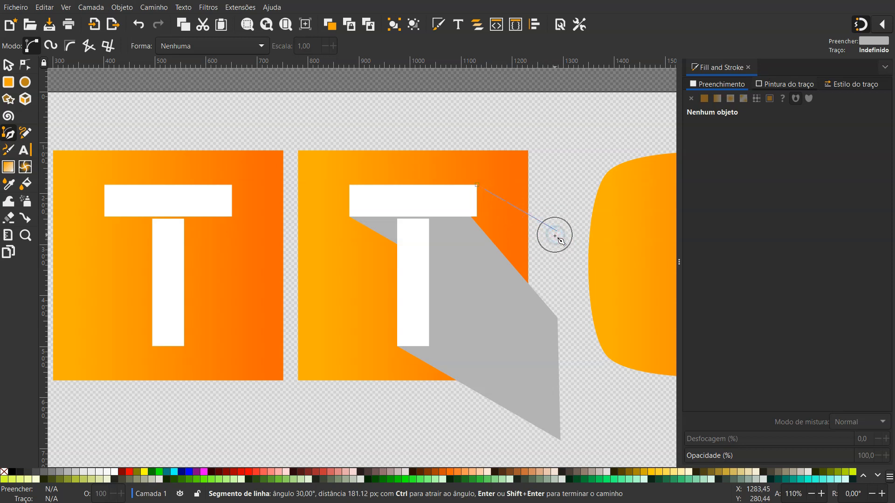
{"action": "left_click", "coordinate": [557, 318]}
{"action": "left_click", "coordinate": [457, 235]}
{"action": "left_click", "coordinate": [457, 200]}
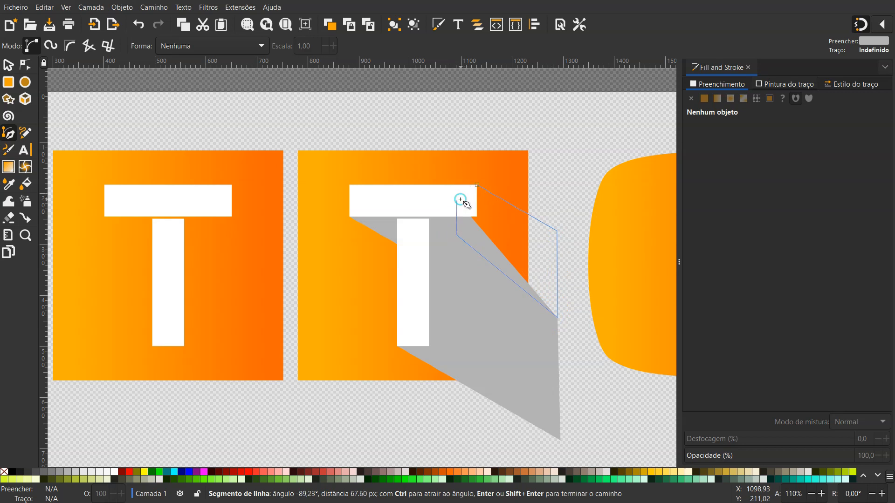
{"action": "left_click", "coordinate": [476, 187]}
{"action": "key", "text": "s"}
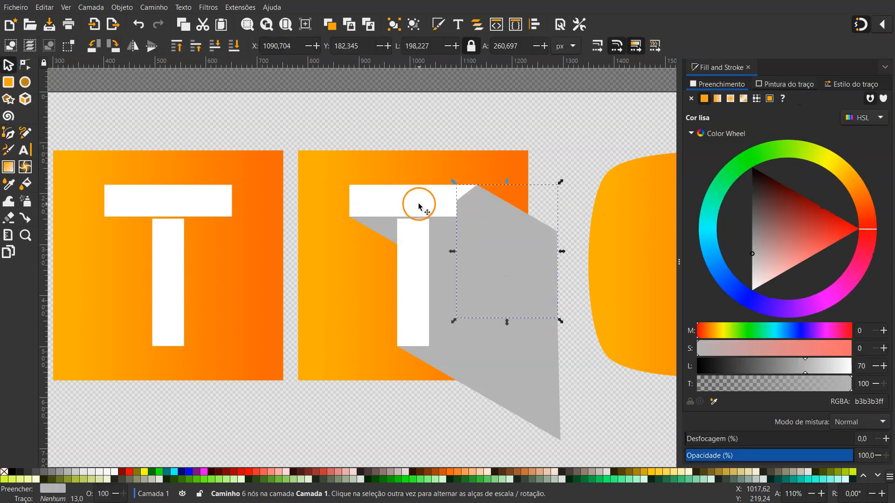
Step: Delete the white T from the second square and fill the upper shadow piece with dark gray 666666
{"action": "left_click", "coordinate": [418, 204]}
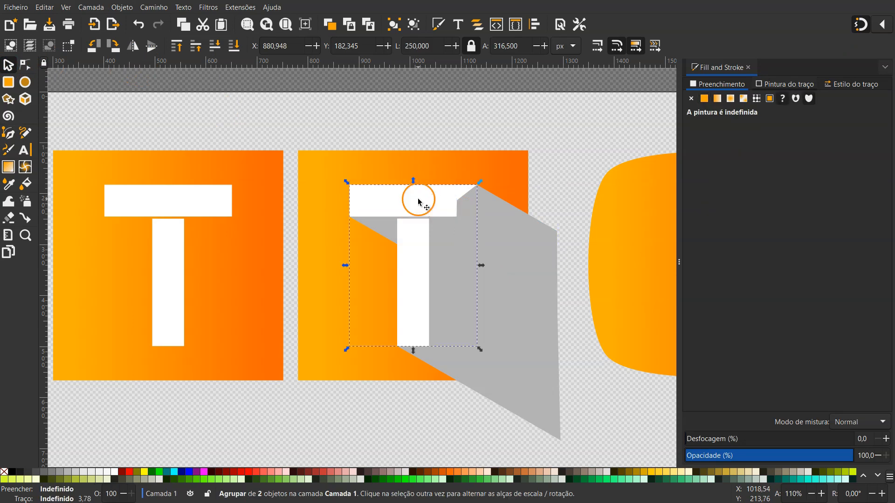
{"action": "key", "text": "Delete"}
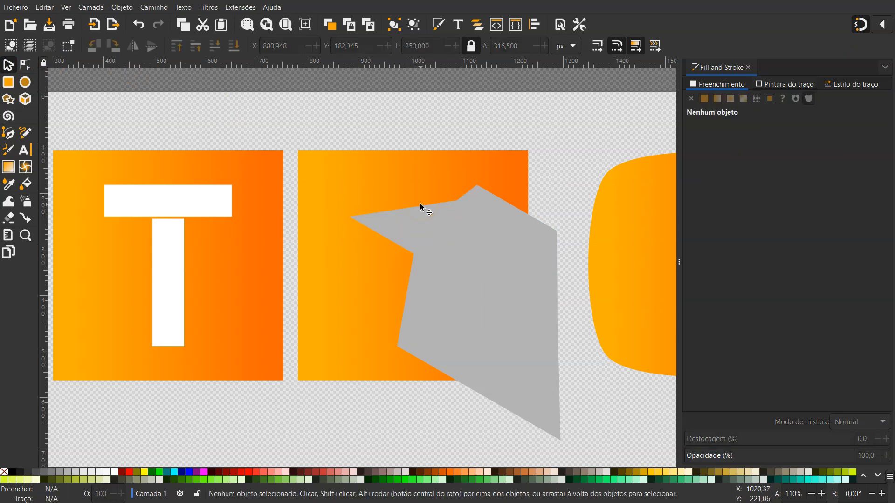
{"action": "left_click", "coordinate": [447, 241]}
{"action": "left_click", "coordinate": [497, 214]}
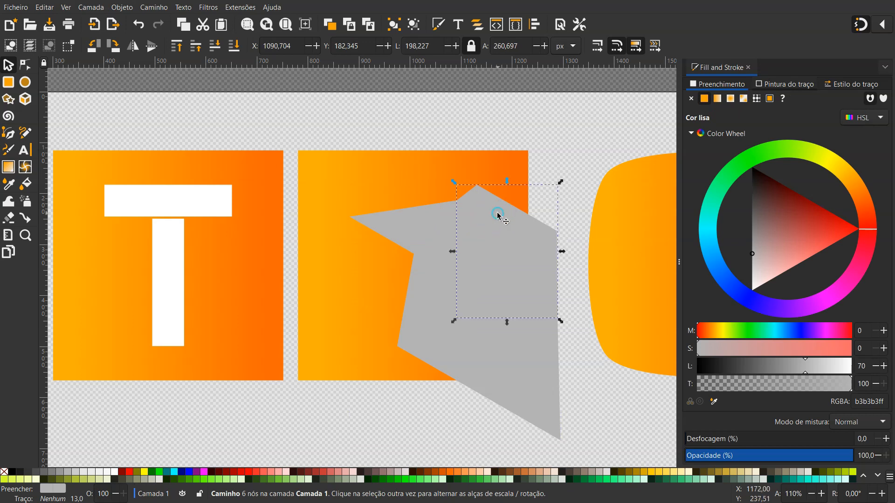
{"action": "left_click", "coordinate": [48, 473]}
Step: Unite the two gray shadow pieces into a single path with the Union operation
{"action": "left_click", "coordinate": [413, 334]}
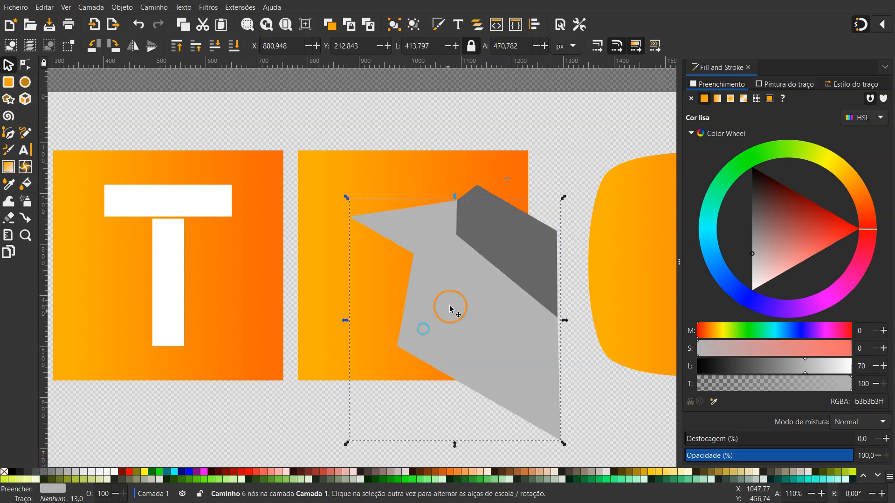
{"action": "left_click", "coordinate": [515, 243]}
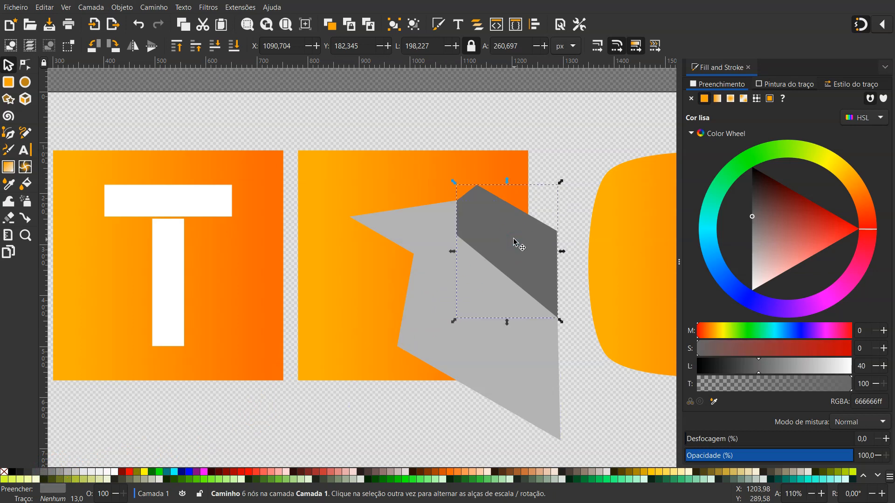
{"action": "key", "text": "shift"}
{"action": "left_click", "coordinate": [438, 287], "text": "shift"}
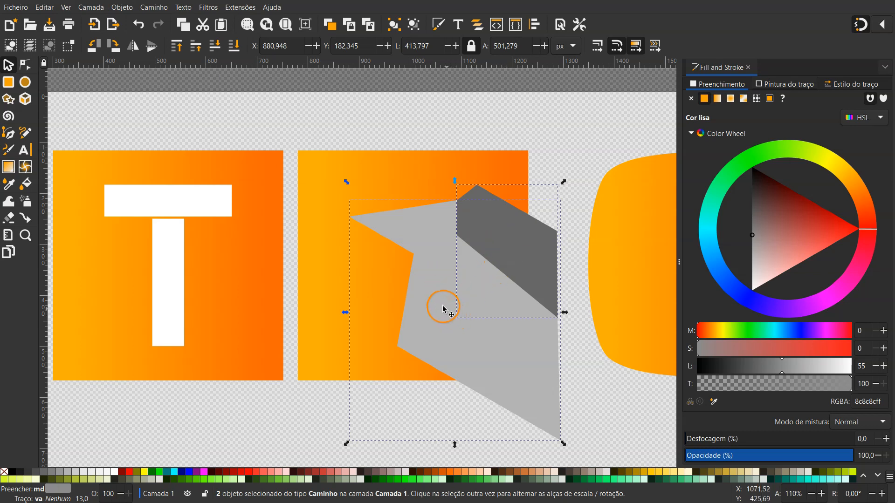
{"action": "left_click", "coordinate": [160, 8]}
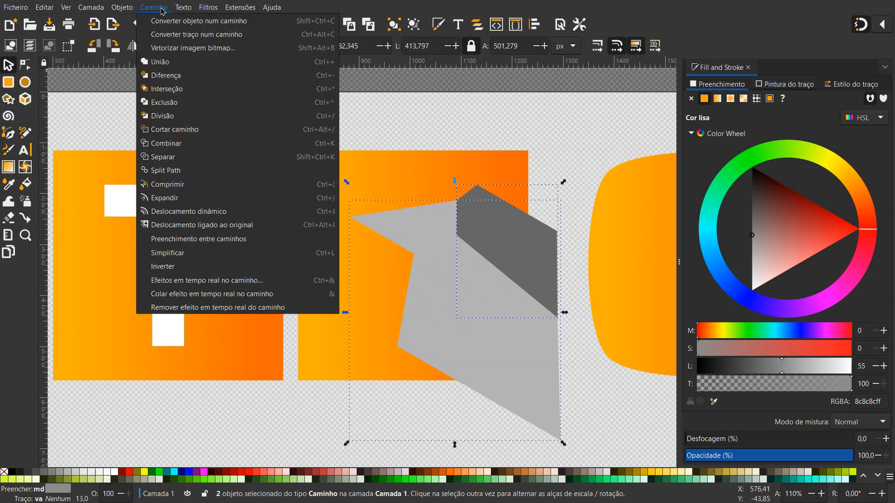
{"action": "left_click", "coordinate": [169, 63]}
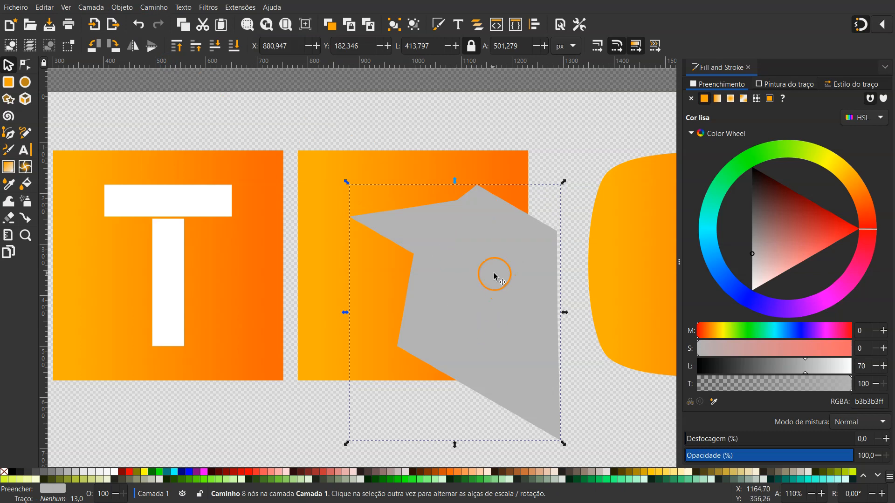
Step: Duplicate the united gray shadow shape and shift the copy 700 px to the right over the rounded square
{"action": "left_click", "coordinate": [402, 175]}
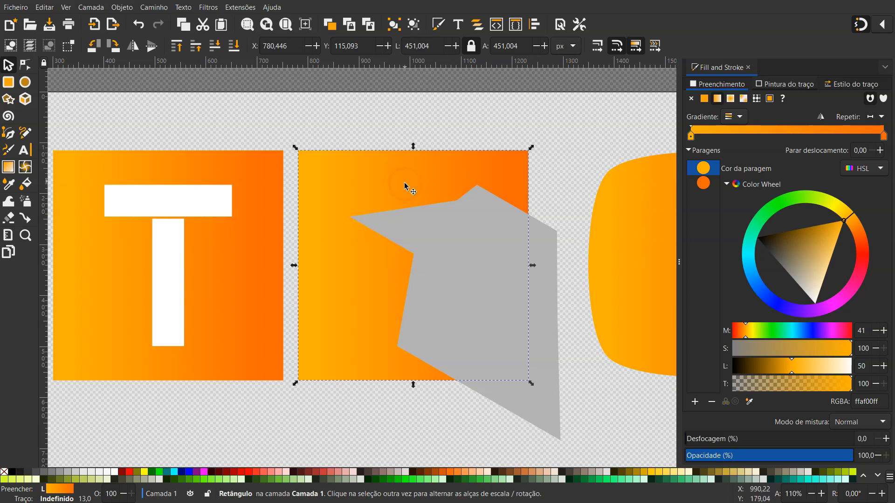
{"action": "left_click", "coordinate": [450, 244]}
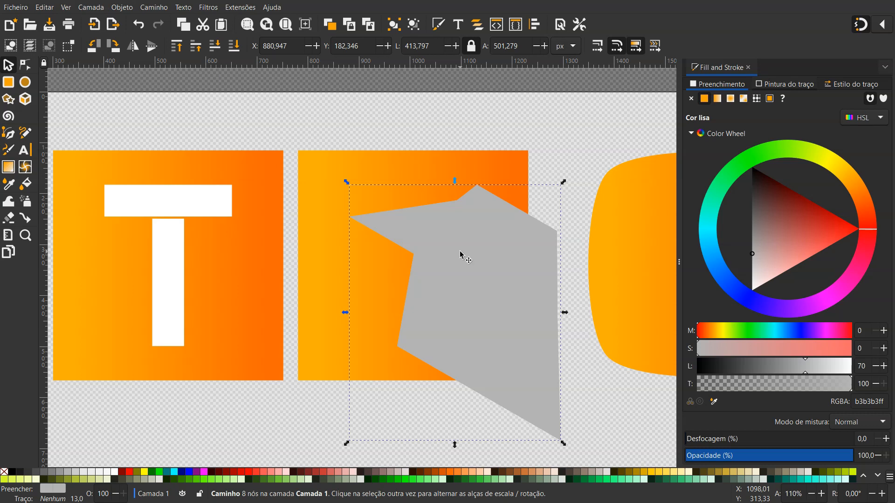
{"action": "scroll", "coordinate": [460, 252], "scroll_direction": "right", "scroll_amount": 10}
{"action": "key", "text": "shift"}
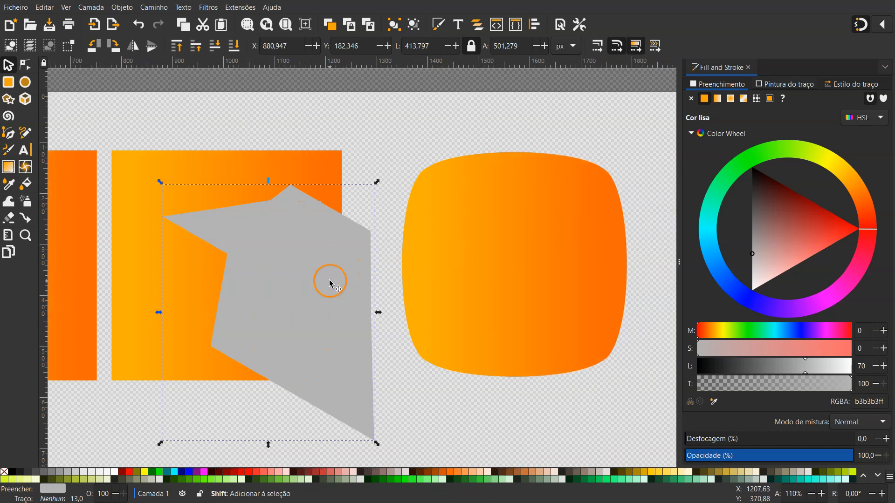
{"action": "key", "text": "ctrl+d"}
{"action": "key", "text": "shift+Right"}
{"action": "key", "text": "shift+Right"}
{"action": "key", "text": "shift+Right"}
{"action": "key", "text": "shift+Right"}
{"action": "key", "text": "shift+Right"}
{"action": "key", "text": "shift+Right"}
{"action": "key", "text": "shift+Right"}
{"action": "key", "text": "shift+Right"}
{"action": "key", "text": "shift+Right"}
{"action": "key", "text": "shift+Right"}
{"action": "key", "text": "shift+Right"}
{"action": "key", "text": "shift+Right"}
{"action": "key", "text": "shift+Right"}
{"action": "key", "text": "shift+Right"}
{"action": "key", "text": "shift+Right"}
{"action": "key", "text": "shift+Right"}
{"action": "key", "text": "shift+Right"}
{"action": "key", "text": "shift+Right"}
{"action": "key", "text": "shift+Right"}
{"action": "key", "text": "shift+Right"}
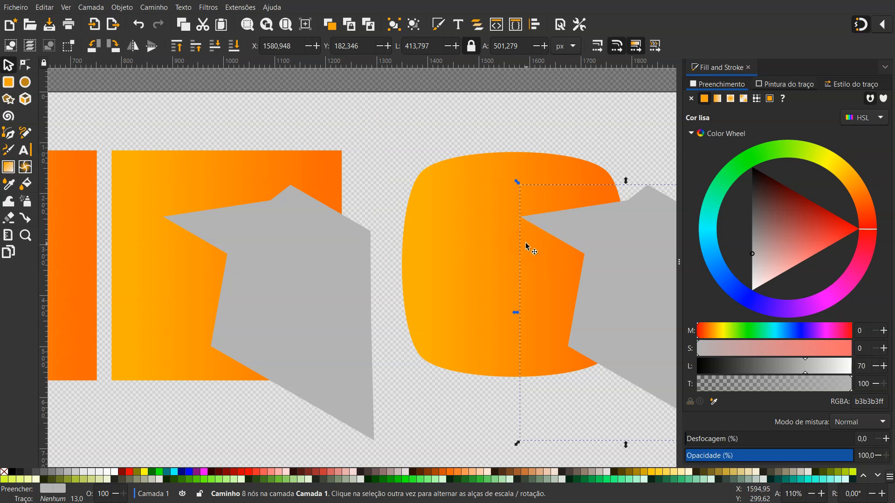
Step: Intersect the second gradient square with the gray shadow shape to trim the shadow to the square's edges
{"action": "scroll", "coordinate": [366, 256], "scroll_direction": "left", "scroll_amount": 10}
{"action": "left_click", "coordinate": [438, 264]}
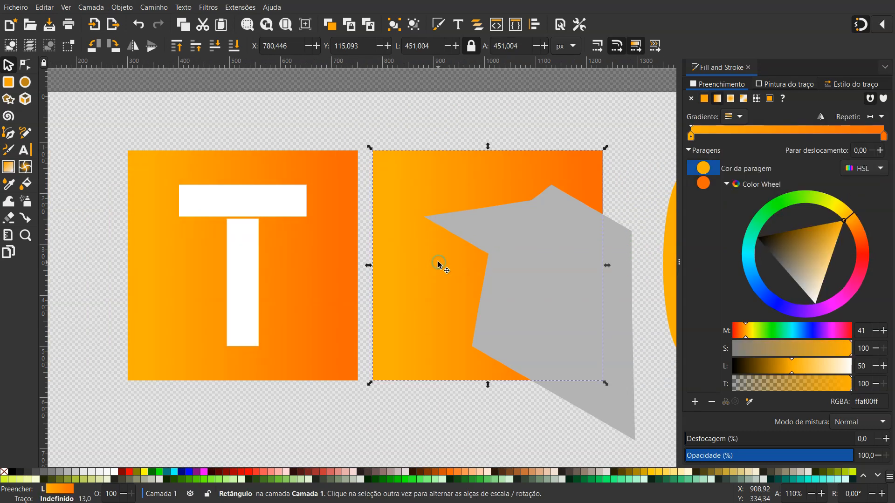
{"action": "left_click", "coordinate": [527, 238], "text": "shift"}
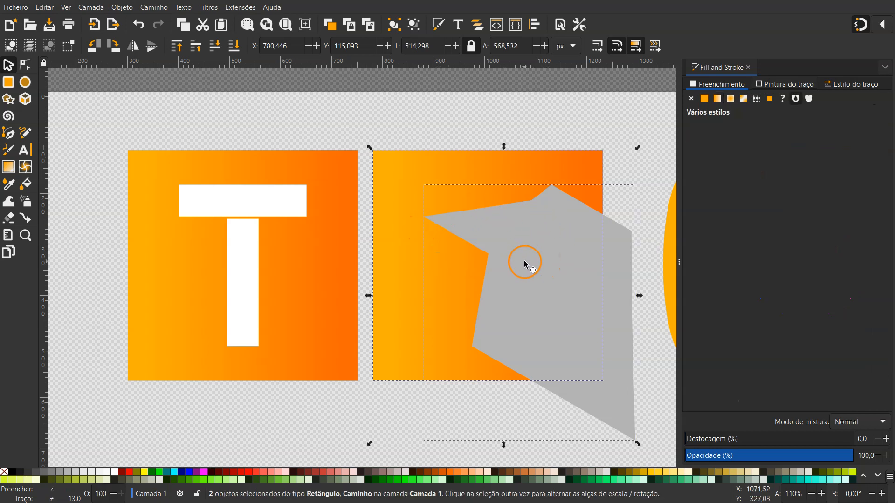
{"action": "left_click_drag", "start_coordinate": [346, 120], "coordinate": [654, 457]}
{"action": "left_click", "coordinate": [167, 8]}
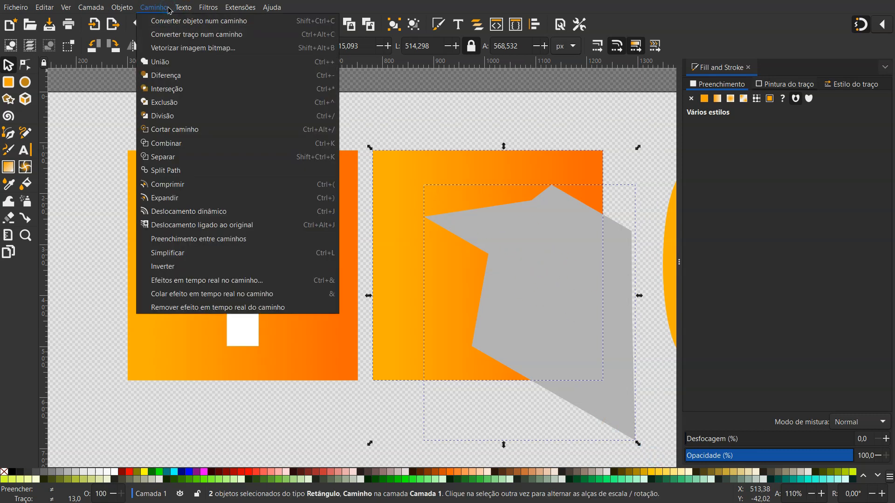
{"action": "left_click", "coordinate": [173, 92]}
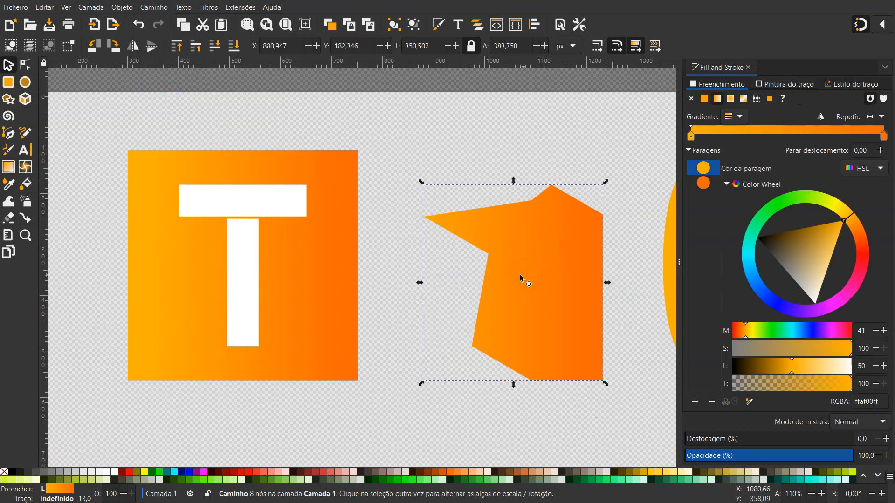
Step: Fill the trimmed shadow with black and set its opacity to 50%
{"action": "left_click", "coordinate": [11, 475]}
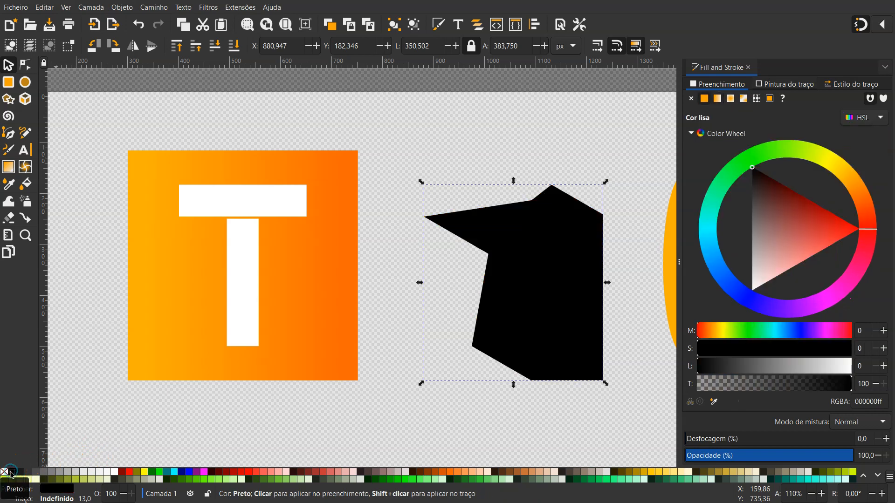
{"action": "left_click_drag", "start_coordinate": [737, 456], "coordinate": [765, 457]}
{"action": "left_click", "coordinate": [546, 284]}
{"action": "left_click", "coordinate": [547, 285]}
Step: Move the trimmed shadow 480 px to the left onto the first square and lower it behind the white T
{"action": "key", "text": "shift+Left"}
{"action": "key", "text": "shift+Left"}
{"action": "key", "text": "shift+Left"}
{"action": "key", "text": "shift+Left"}
{"action": "key", "text": "shift+Left"}
{"action": "key", "text": "shift+Left"}
{"action": "key", "text": "shift+Left"}
{"action": "key", "text": "shift+Left"}
{"action": "key", "text": "shift+Left"}
{"action": "key", "text": "shift+Left"}
{"action": "key", "text": "shift+Left"}
{"action": "key", "text": "shift+Left"}
{"action": "key", "text": "shift+Left"}
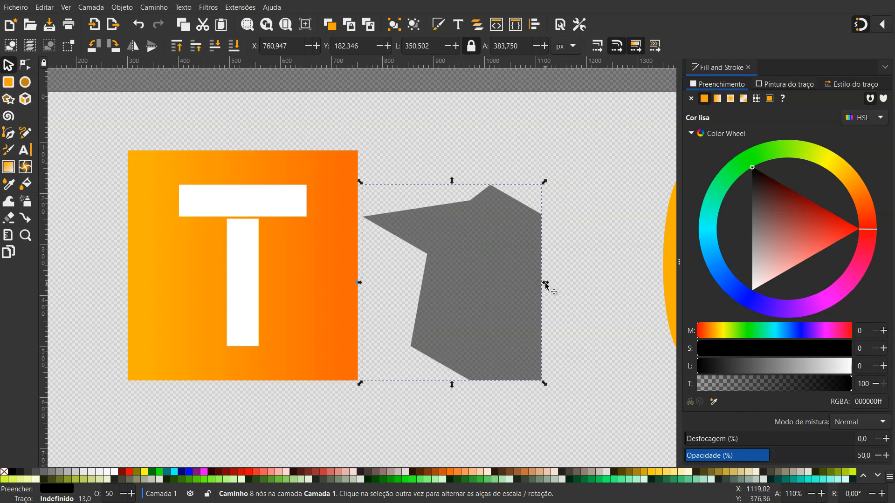
{"action": "key", "text": "shift+Left"}
{"action": "key", "text": "shift+Left"}
{"action": "key", "text": "shift+Left"}
{"action": "key", "text": "shift+Left"}
{"action": "key", "text": "shift+Left"}
{"action": "key", "text": "shift+Left"}
{"action": "key", "text": "shift+Left"}
{"action": "key", "text": "shift+Left"}
{"action": "key", "text": "shift+Left"}
{"action": "key", "text": "shift+Left"}
{"action": "key", "text": "shift+Left"}
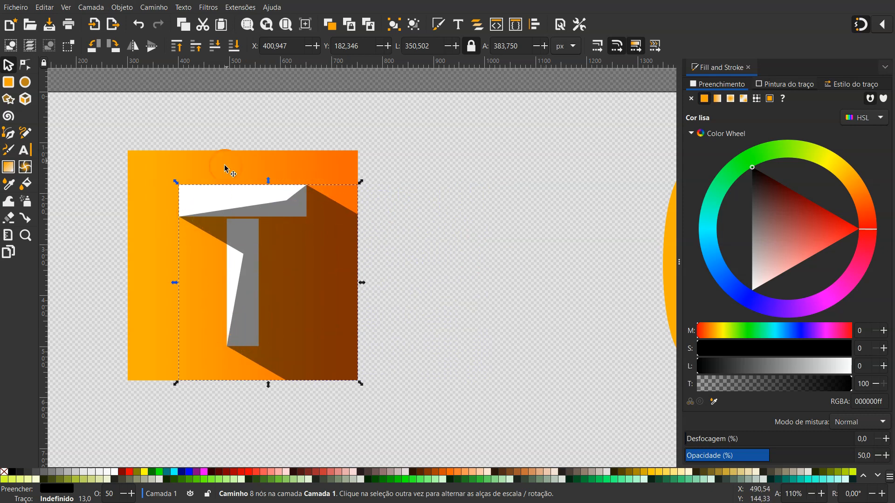
{"action": "left_click", "coordinate": [216, 52]}
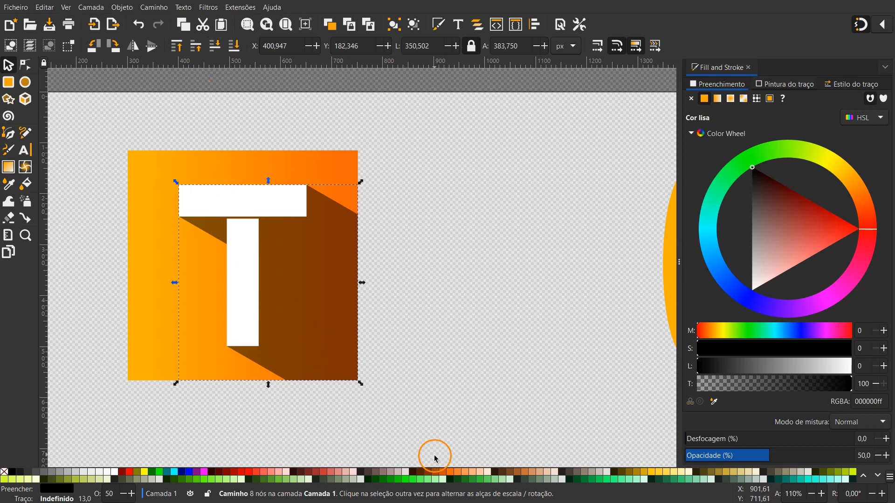
Step: Fill the shadow with orange ff6600ff, matching the end stop of the square's gradient
{"action": "left_click", "coordinate": [451, 479]}
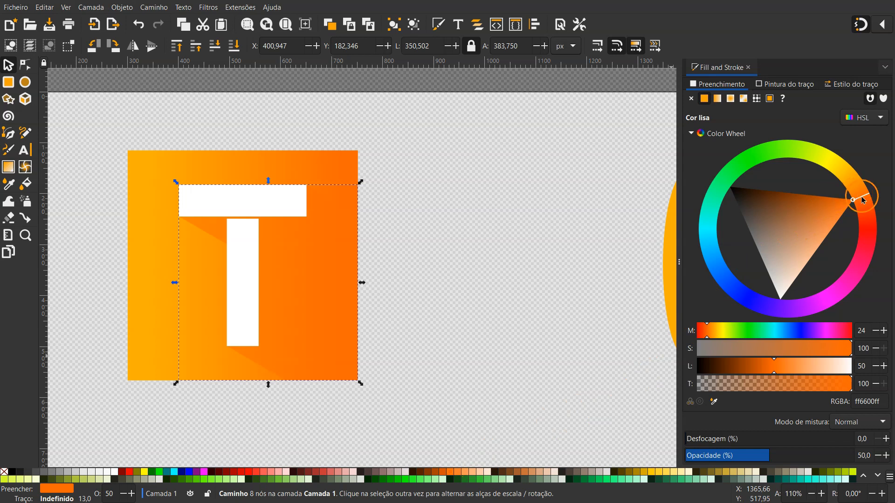
{"action": "left_click", "coordinate": [838, 201]}
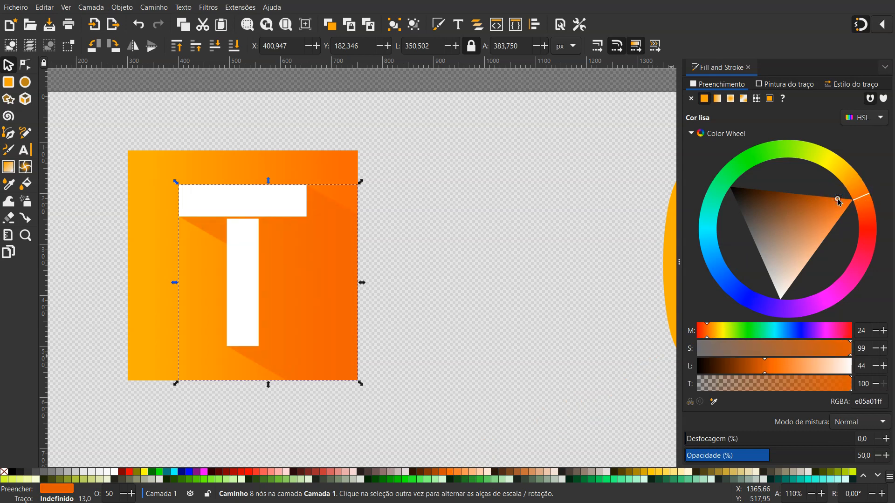
{"action": "left_click", "coordinate": [341, 182]}
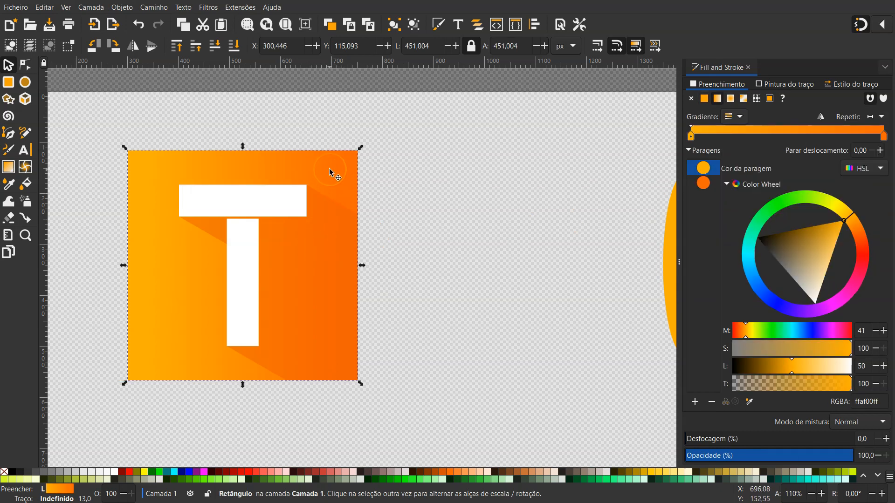
{"action": "left_click", "coordinate": [706, 186]}
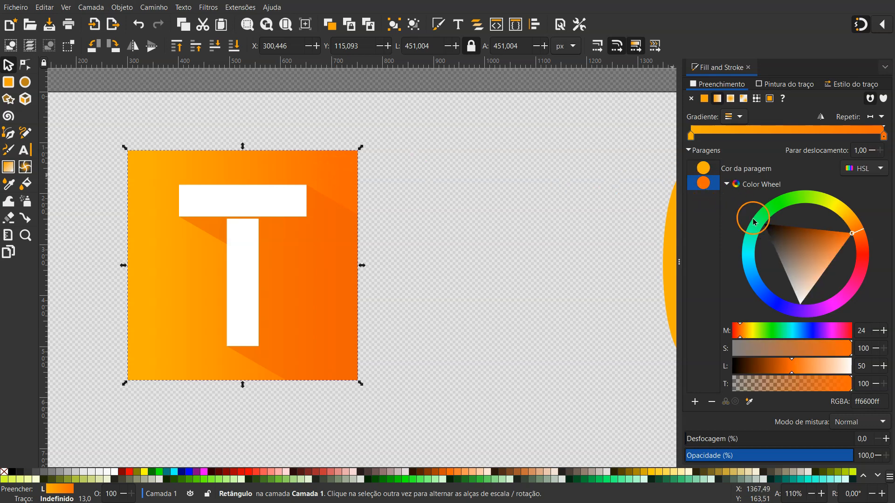
{"action": "left_click", "coordinate": [868, 402]}
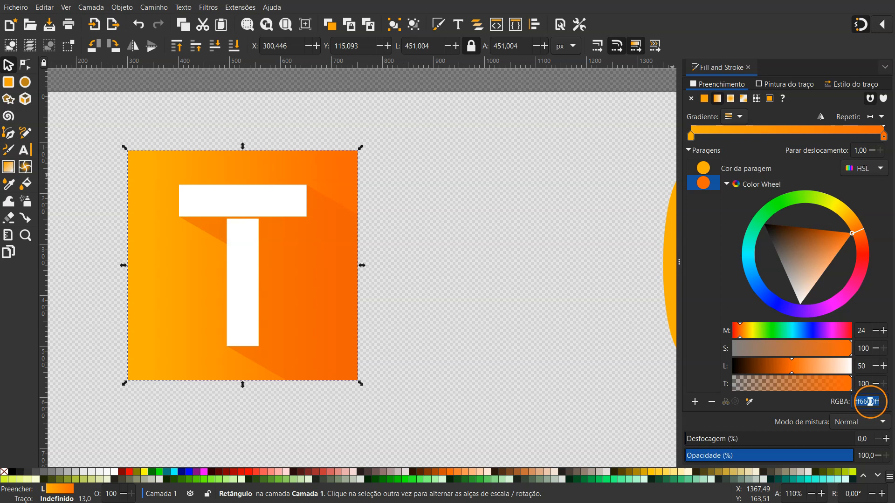
{"action": "left_click", "coordinate": [328, 269]}
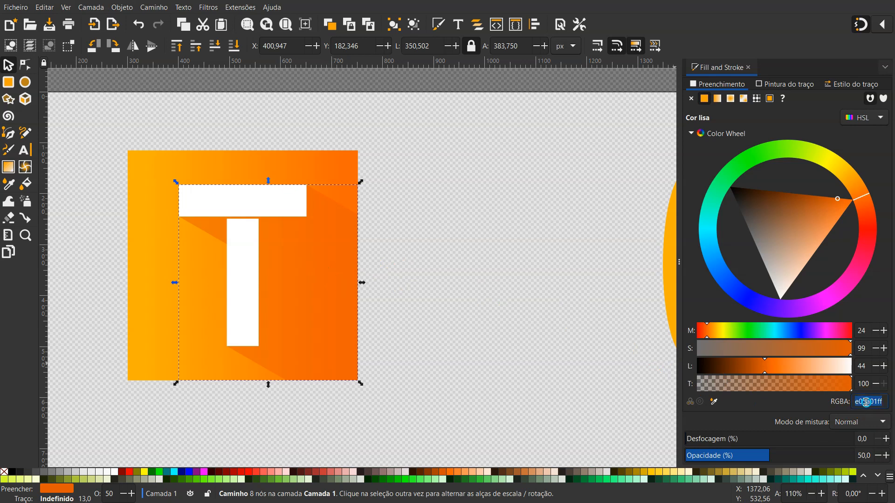
{"action": "type", "text": "ff6600ff"}
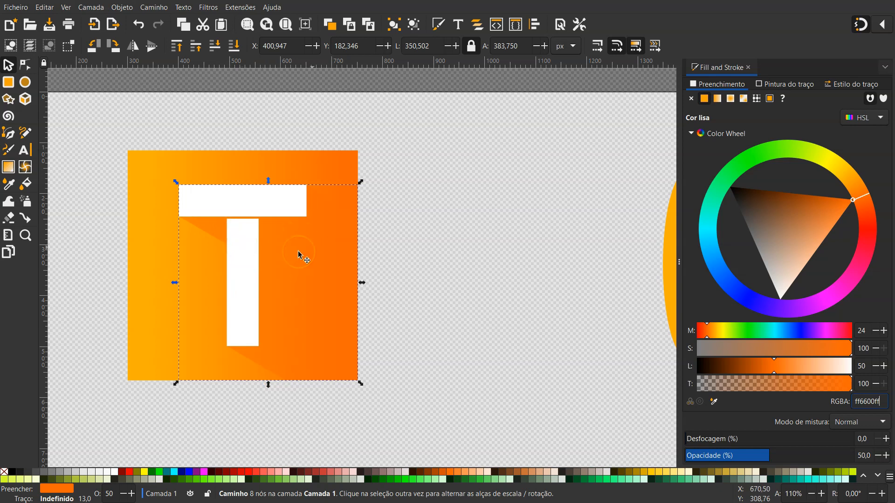
Step: Apply a linear gradient to the shadow, fading from solid orange at the T's stem to transparent near the square's right side
{"action": "left_click", "coordinate": [9, 169]}
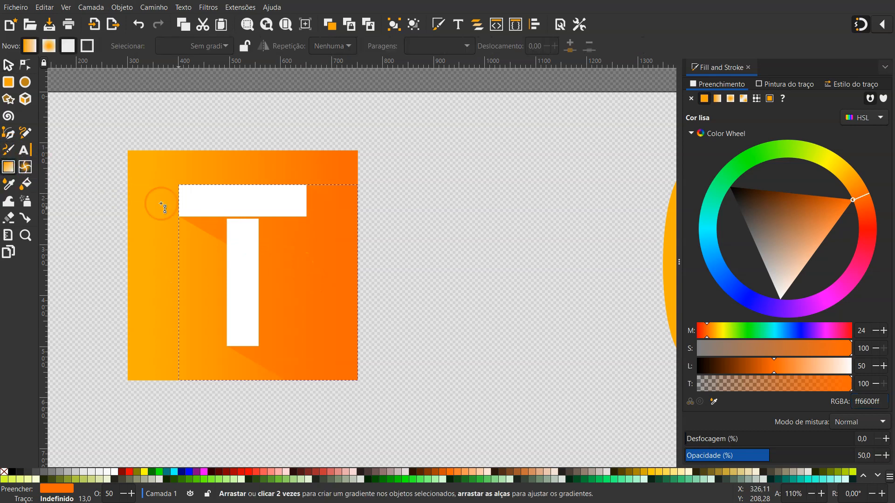
{"action": "left_click_drag", "start_coordinate": [226, 228], "coordinate": [274, 250]}
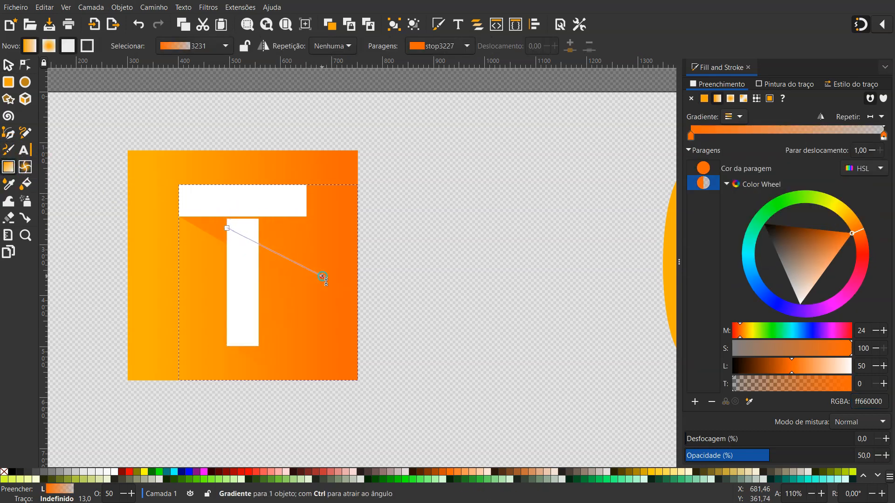
{"action": "left_click_drag", "start_coordinate": [323, 277], "coordinate": [322, 276]}
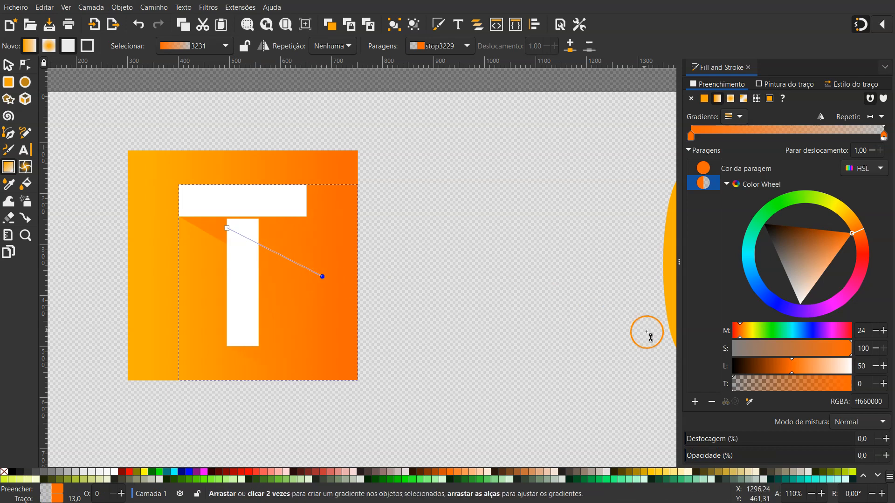
Step: Make the end stop of the shadow's gradient fully opaque and darken its orange to ea5c00ff
{"action": "left_click", "coordinate": [785, 387]}
{"action": "left_click_drag", "start_coordinate": [785, 390], "coordinate": [847, 393]}
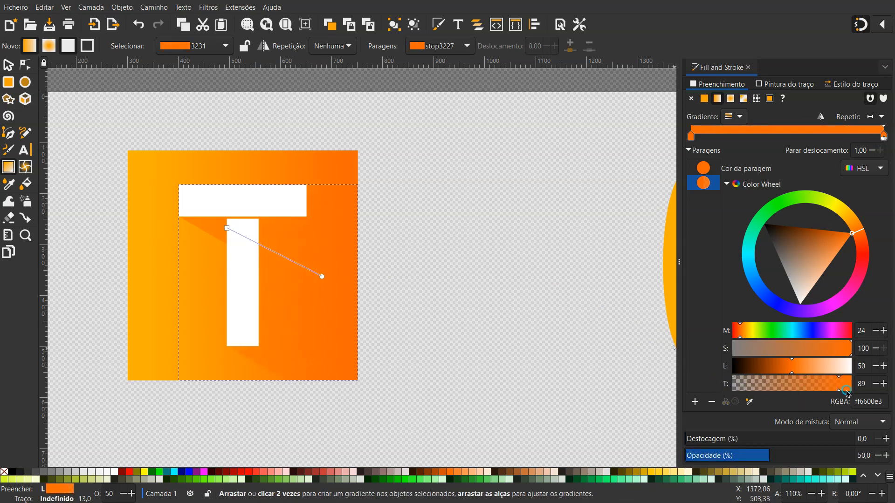
{"action": "left_click", "coordinate": [793, 369]}
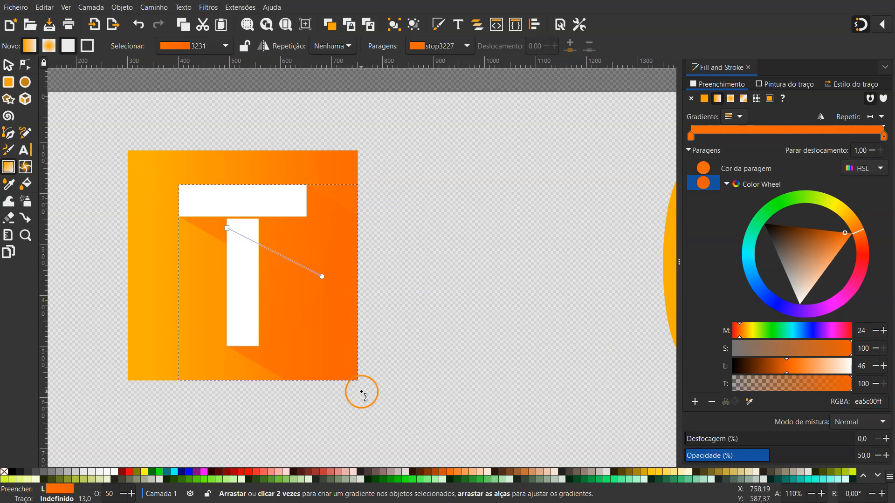
{"action": "left_click_drag", "start_coordinate": [837, 235], "coordinate": [833, 231]}
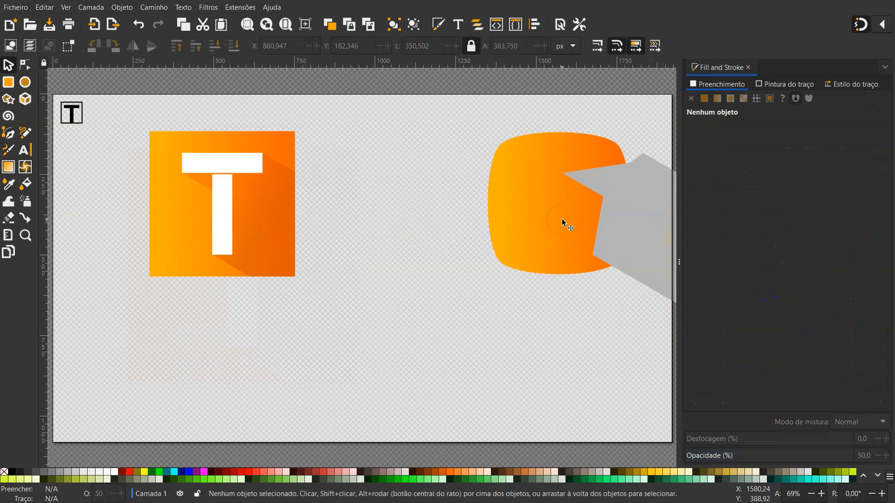
Step: Duplicate the white T and move the copy 560 px to the right, between the square and the rounded square
{"action": "left_click", "coordinate": [227, 174]}
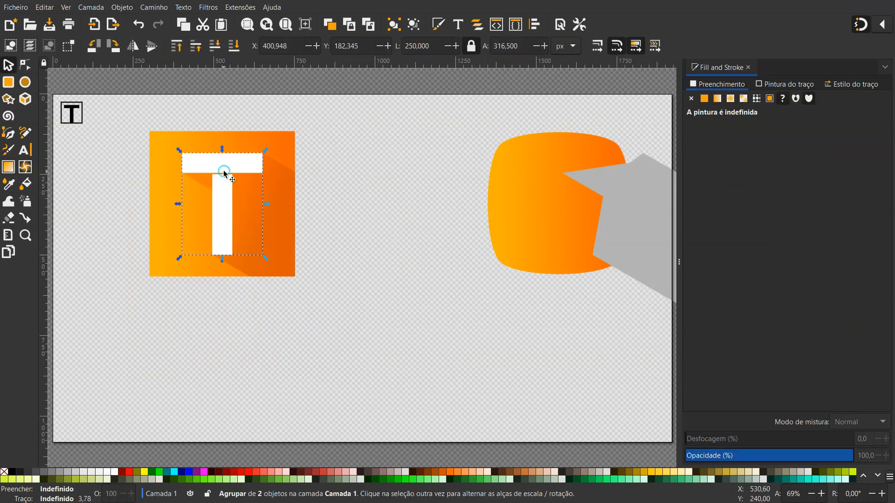
{"action": "key", "text": "shift+Right"}
{"action": "key", "text": "shift+Right"}
{"action": "key", "text": "shift+Right"}
{"action": "key", "text": "shift+Right"}
{"action": "key", "text": "shift+Right"}
{"action": "key", "text": "shift+Right"}
{"action": "key", "text": "shift+Right"}
{"action": "key", "text": "shift+Right"}
{"action": "key", "text": "shift+Right"}
{"action": "key", "text": "shift+Right"}
{"action": "key", "text": "shift+Right"}
{"action": "key", "text": "shift+Right"}
{"action": "key", "text": "shift+Right"}
{"action": "key", "text": "shift+Right"}
{"action": "key", "text": "shift+Right"}
{"action": "key", "text": "shift+Right"}
{"action": "key", "text": "shift+Right"}
{"action": "key", "text": "shift+Right"}
{"action": "key", "text": "shift+Right"}
{"action": "key", "text": "shift+Right"}
{"action": "key", "text": "shift+Right"}
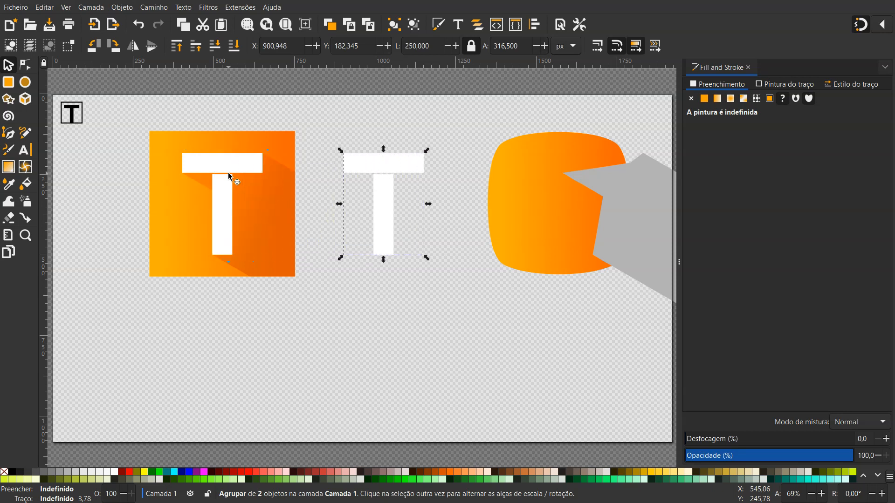
{"action": "key", "text": "shift+Right"}
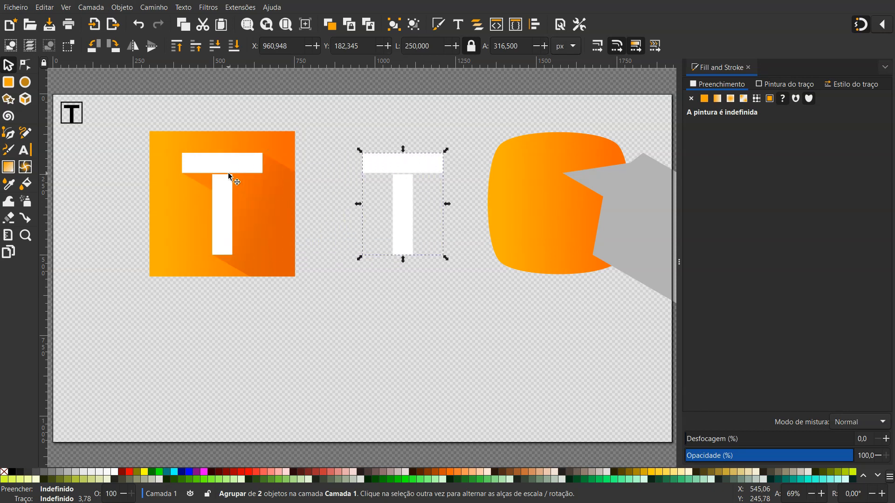
Step: Duplicate the rounded square, move the copy 480 px to the left and lower it behind the second white T
{"action": "left_click", "coordinate": [558, 209]}
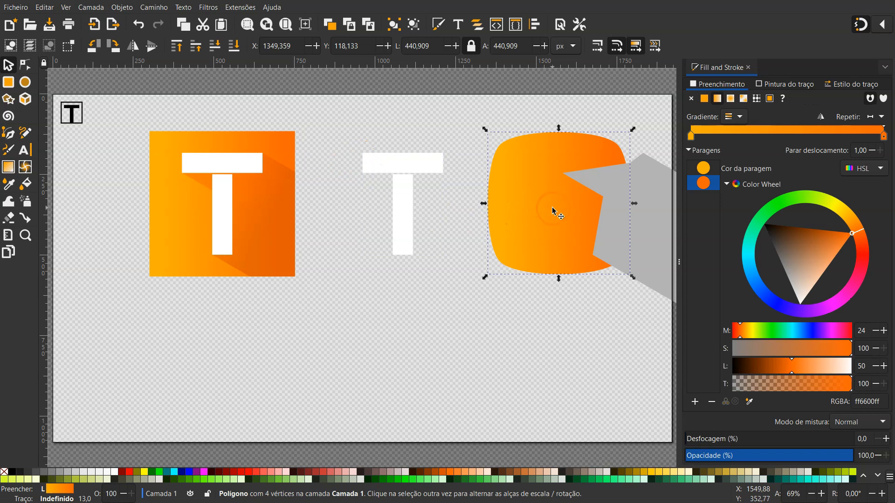
{"action": "key", "text": "ctrl+d"}
{"action": "key", "text": "shift+Left"}
{"action": "key", "text": "shift+Left"}
{"action": "key", "text": "shift+Left"}
{"action": "key", "text": "shift+Left"}
{"action": "key", "text": "shift+Left"}
{"action": "key", "text": "shift+Left"}
{"action": "key", "text": "shift+Left"}
{"action": "key", "text": "shift+Left"}
{"action": "key", "text": "shift+Left"}
{"action": "key", "text": "shift+Left"}
{"action": "key", "text": "shift+Left"}
{"action": "key", "text": "shift+Left"}
{"action": "key", "text": "shift+Left"}
{"action": "key", "text": "shift+Left"}
{"action": "key", "text": "shift+Left"}
{"action": "key", "text": "shift+Left"}
{"action": "key", "text": "shift+Left"}
{"action": "key", "text": "shift+Left"}
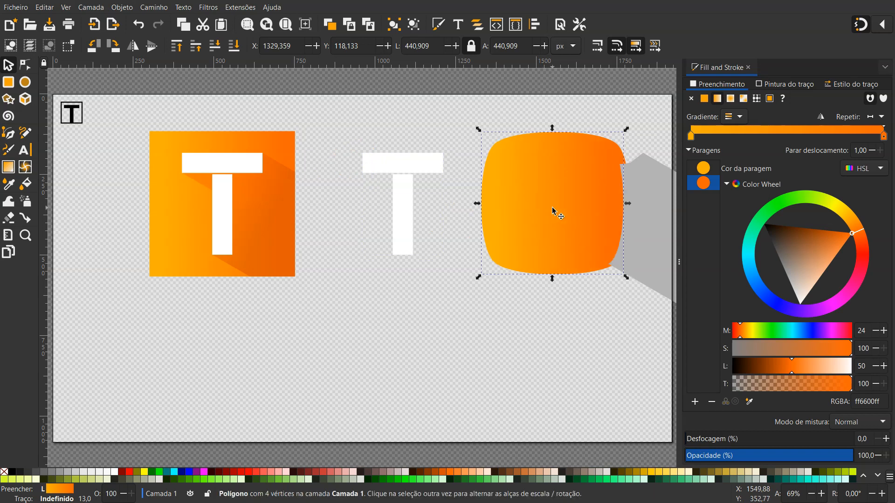
{"action": "key", "text": "shift+Left"}
{"action": "key", "text": "shift+Left"}
{"action": "key", "text": "shift+Left"}
{"action": "key", "text": "shift+Left"}
{"action": "key", "text": "shift+Left"}
{"action": "key", "text": "shift+Left"}
{"action": "key", "text": "shift+Left"}
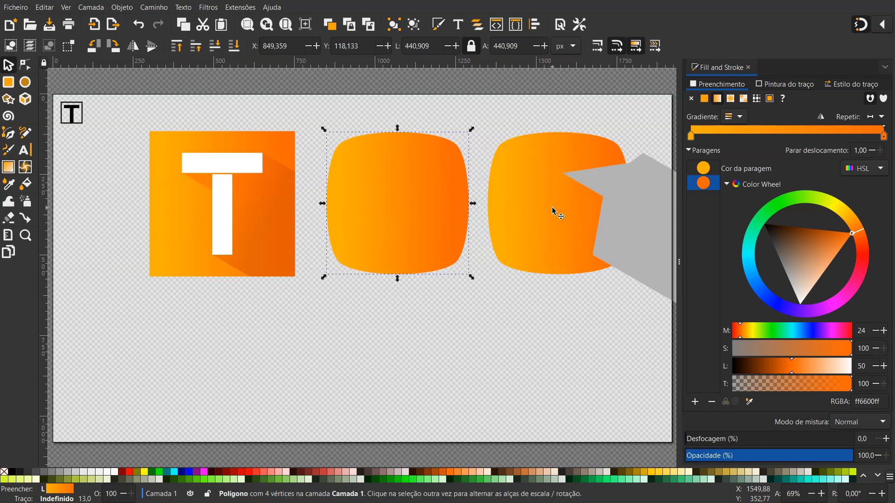
{"action": "left_click", "coordinate": [234, 47]}
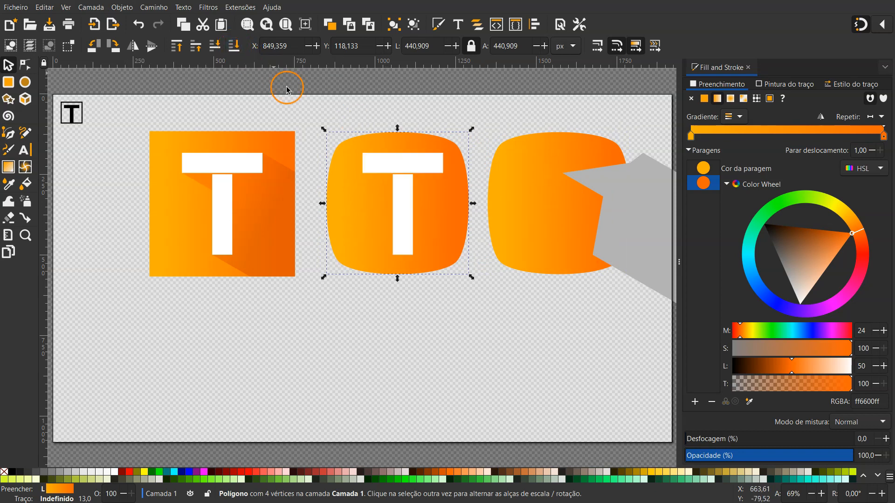
{"action": "key", "text": "shift+Right"}
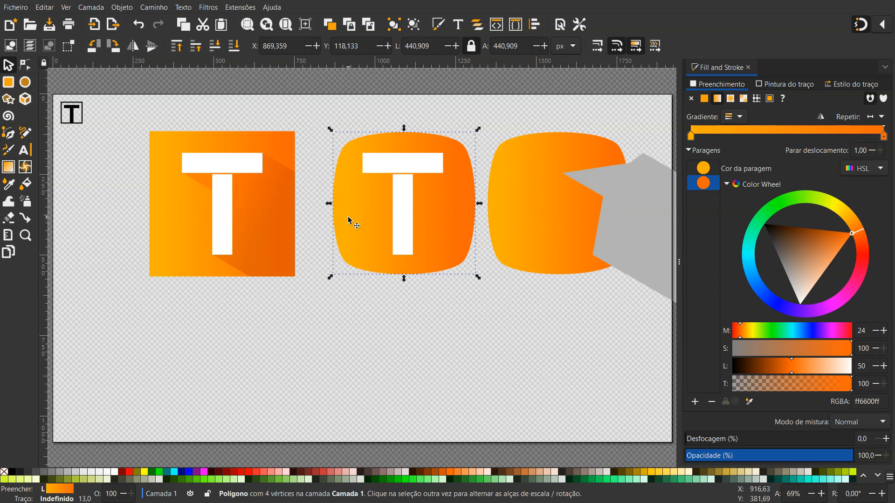
Step: Center the second white T horizontally and vertically on its rounded square, relative to the biggest object
{"action": "left_click", "coordinate": [405, 180], "text": "shift"}
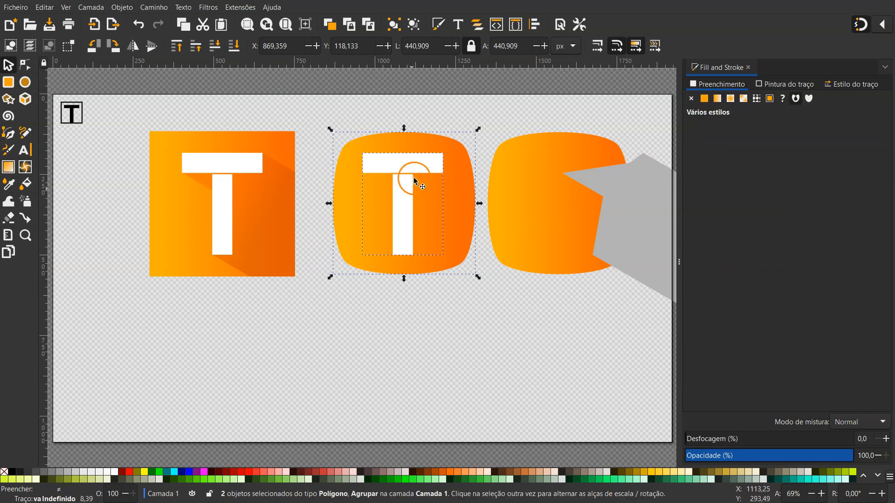
{"action": "left_click", "coordinate": [533, 26]}
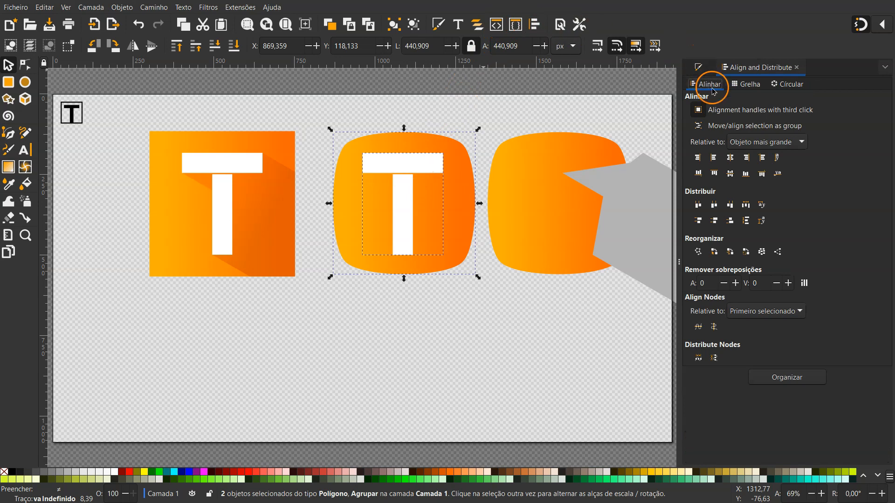
{"action": "left_click", "coordinate": [731, 158]}
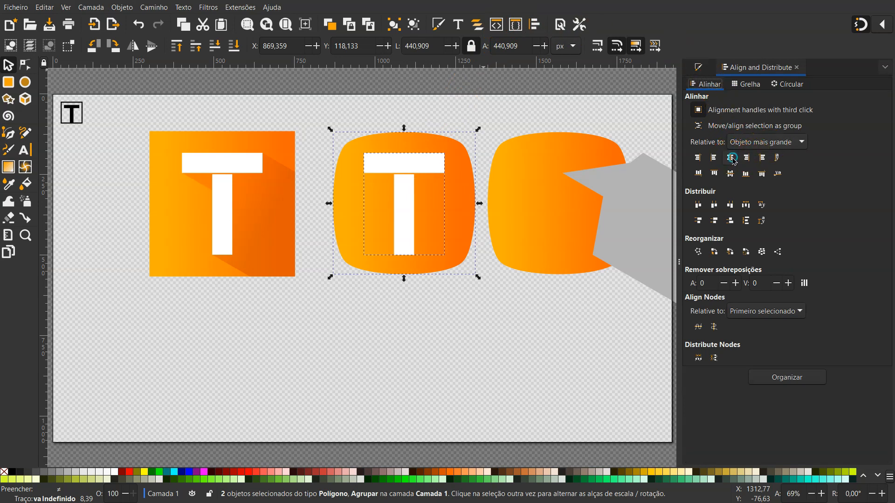
{"action": "left_click", "coordinate": [731, 174]}
{"action": "key", "text": "Escape"}
Step: Move the remaining rounded square 480 px to the left so it stacks exactly on its copy
{"action": "left_click", "coordinate": [537, 235]}
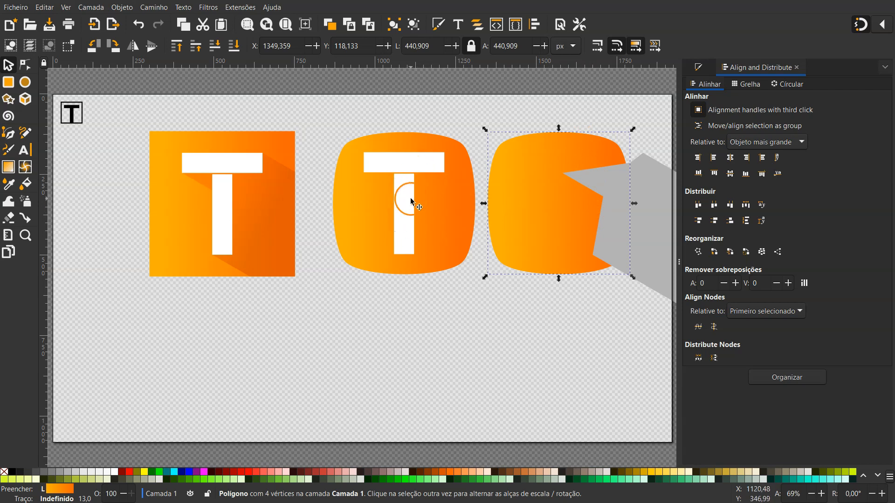
{"action": "key", "text": "shift"}
{"action": "key", "text": "shift+Left"}
{"action": "key", "text": "shift+Left"}
{"action": "key", "text": "shift+Left"}
{"action": "key", "text": "shift+Left"}
{"action": "key", "text": "shift+Left"}
{"action": "key", "text": "shift+Left"}
{"action": "key", "text": "shift+Left"}
{"action": "key", "text": "shift+Left"}
{"action": "key", "text": "shift+Left"}
{"action": "key", "text": "shift+Left"}
{"action": "key", "text": "shift+Left"}
{"action": "key", "text": "shift+Left"}
{"action": "key", "text": "shift+Left"}
{"action": "key", "text": "shift+Left"}
{"action": "key", "text": "shift+Left"}
{"action": "key", "text": "shift+Left"}
{"action": "key", "text": "shift+Left"}
{"action": "key", "text": "shift+Left"}
{"action": "key", "text": "shift+Left"}
{"action": "key", "text": "shift+Left"}
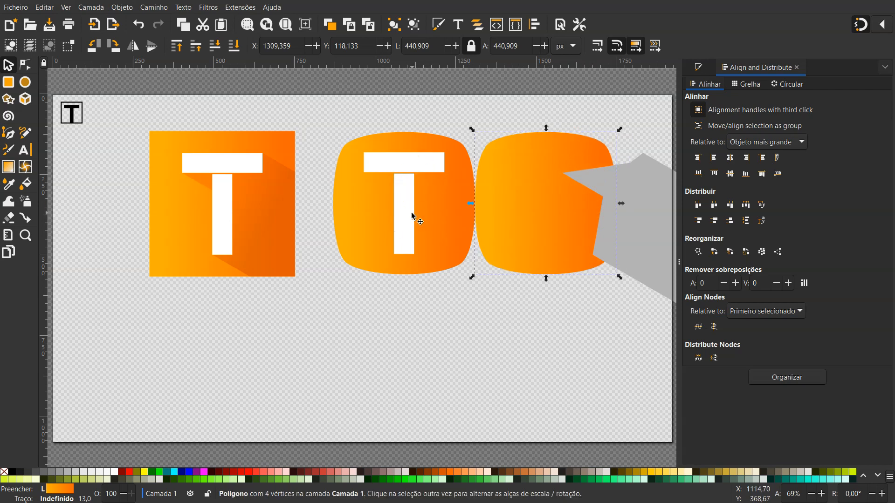
{"action": "key", "text": "shift+Left"}
{"action": "key", "text": "shift+Left"}
{"action": "key", "text": "shift+Left"}
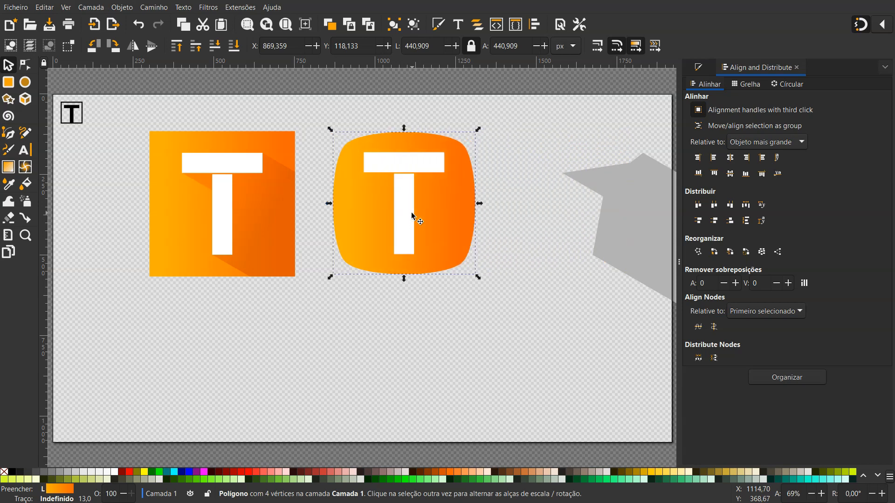
Step: Move the grey shadow 620 px to the left behind the second T, and nudge it to line up with the letter's corners
{"action": "left_click", "coordinate": [619, 211]}
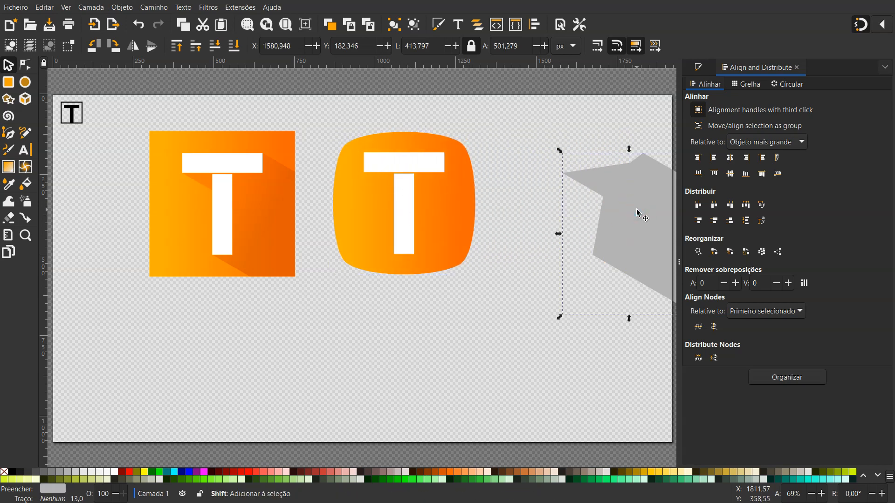
{"action": "key", "text": "shift+Left"}
{"action": "key", "text": "shift+Left"}
{"action": "key", "text": "shift+Left"}
{"action": "key", "text": "shift+Left"}
{"action": "key", "text": "shift+Left"}
{"action": "key", "text": "shift+Left"}
{"action": "key", "text": "shift+Left"}
{"action": "key", "text": "shift+Left"}
{"action": "key", "text": "shift+Left"}
{"action": "key", "text": "shift+Left"}
{"action": "key", "text": "shift+Left"}
{"action": "key", "text": "shift+Left"}
{"action": "key", "text": "shift+Left"}
{"action": "key", "text": "shift+Left"}
{"action": "key", "text": "shift+Left"}
{"action": "key", "text": "shift+Left"}
{"action": "key", "text": "shift+Left"}
{"action": "key", "text": "shift+Left"}
{"action": "key", "text": "shift+Left"}
{"action": "key", "text": "shift+Left"}
{"action": "key", "text": "shift+Right"}
{"action": "scroll", "coordinate": [381, 182], "scroll_direction": "up", "scroll_amount": 4}
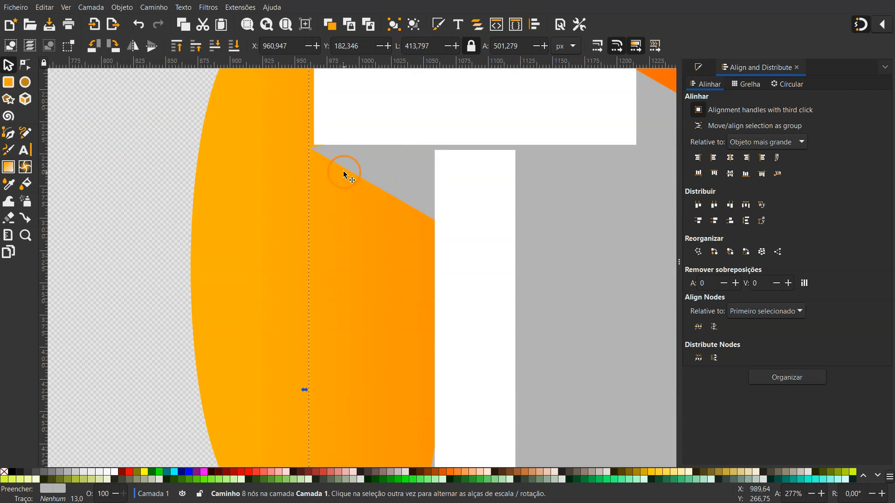
{"action": "scroll", "coordinate": [386, 179], "scroll_direction": "down", "scroll_amount": 2}
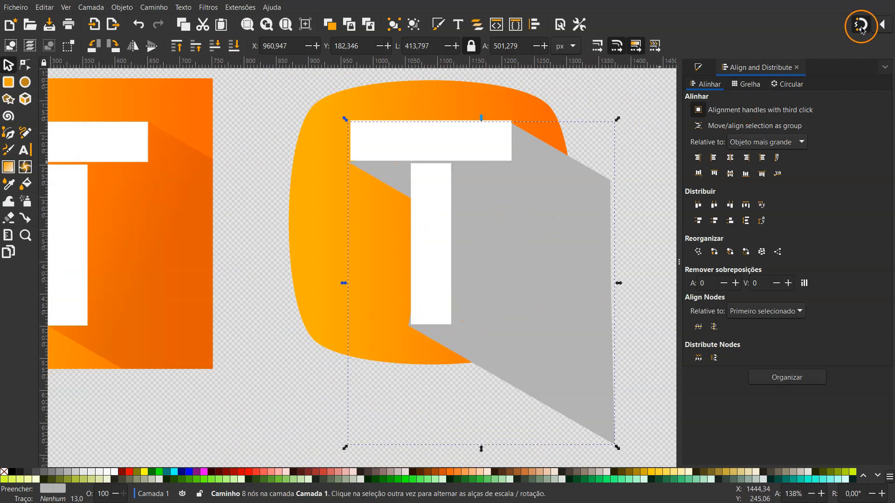
{"action": "left_click_drag", "start_coordinate": [480, 233], "coordinate": [483, 232]}
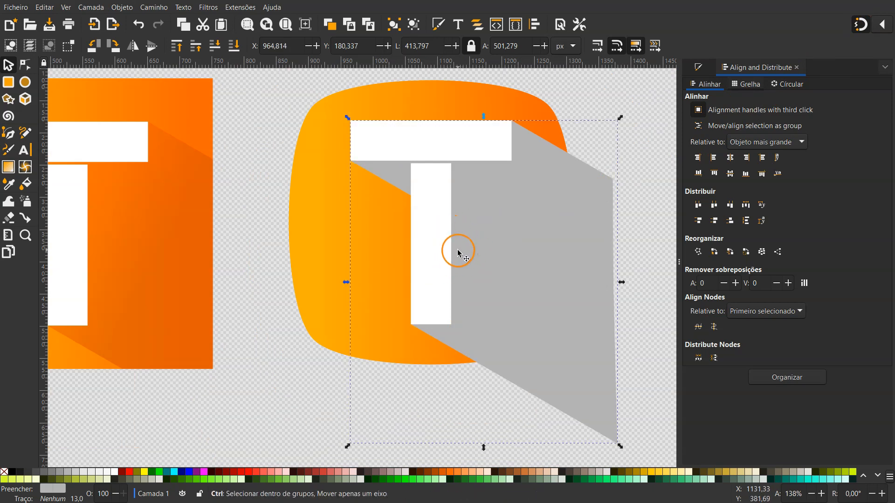
Step: Move the grey shadow together with one of the stacked rounded squares 480 px to the right
{"action": "scroll", "coordinate": [458, 249], "scroll_direction": "down", "scroll_amount": 2}
{"action": "scroll", "coordinate": [458, 250], "scroll_direction": "right", "scroll_amount": 3}
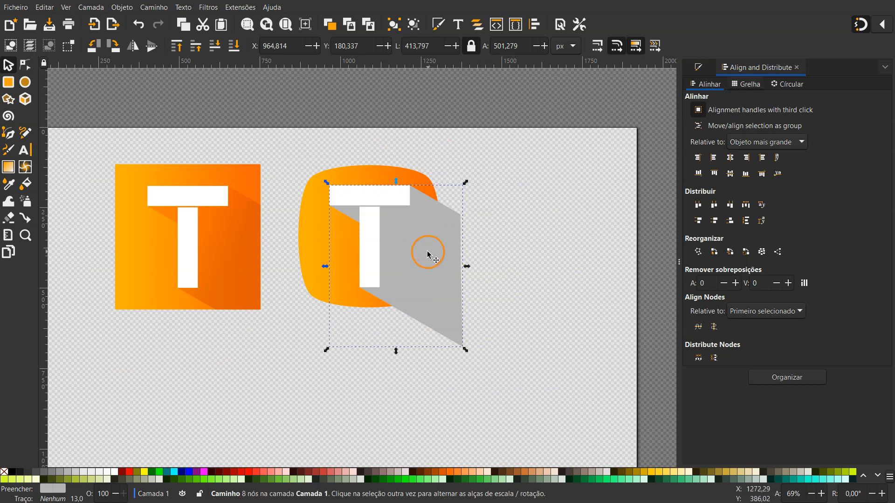
{"action": "left_click", "coordinate": [315, 230], "text": "shift"}
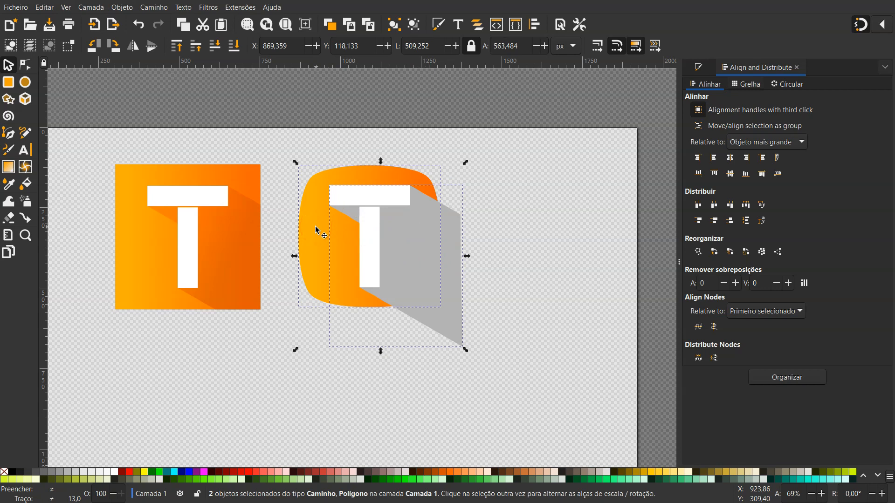
{"action": "key", "text": "ctrl+d"}
{"action": "key", "text": "shift+Right"}
{"action": "key", "text": "shift+Right"}
{"action": "key", "text": "shift+Right"}
{"action": "key", "text": "shift+Right"}
{"action": "key", "text": "shift+Right"}
{"action": "key", "text": "shift+Right"}
{"action": "key", "text": "shift+Right"}
{"action": "key", "text": "shift+Right"}
{"action": "key", "text": "shift+Right"}
{"action": "key", "text": "shift+Right"}
{"action": "key", "text": "shift+Right"}
{"action": "key", "text": "shift+Right"}
{"action": "key", "text": "shift+Right"}
{"action": "key", "text": "shift+Right"}
{"action": "key", "text": "shift+Right"}
{"action": "key", "text": "shift+Right"}
{"action": "key", "text": "shift+Right"}
{"action": "key", "text": "shift+Right"}
{"action": "key", "text": "shift+Right"}
{"action": "key", "text": "shift+Right"}
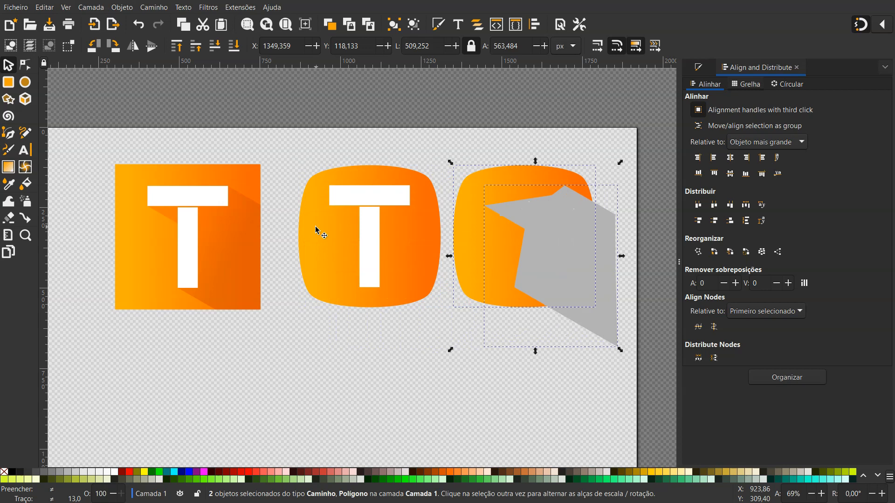
Step: Trim the shadow by intersecting it with the rounded square, and fill the result with orange #D45500
{"action": "left_click", "coordinate": [150, 8]}
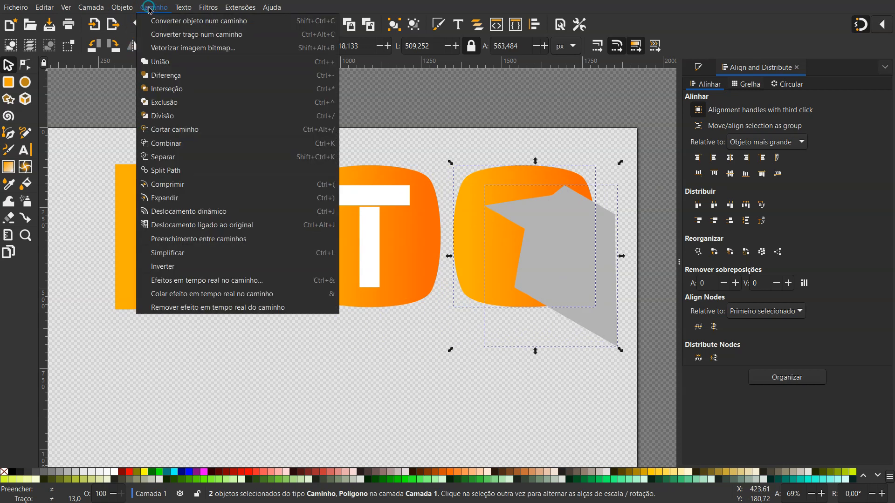
{"action": "left_click", "coordinate": [162, 90]}
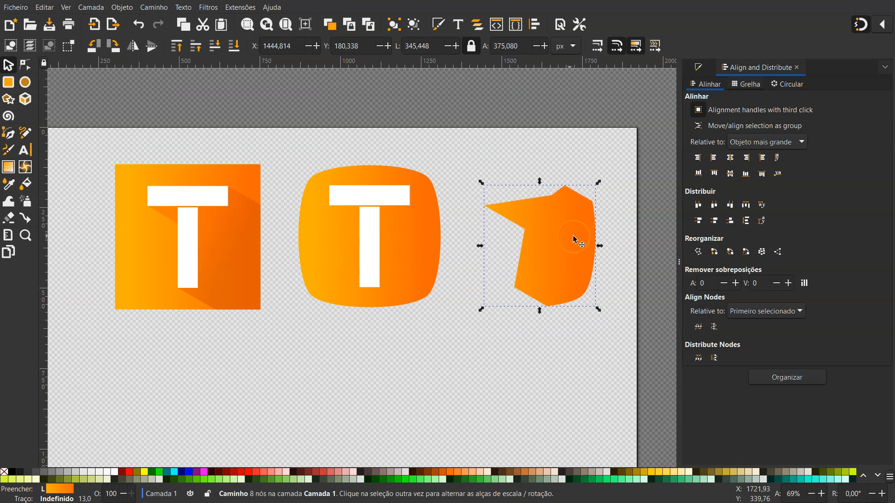
{"action": "left_click", "coordinate": [444, 472]}
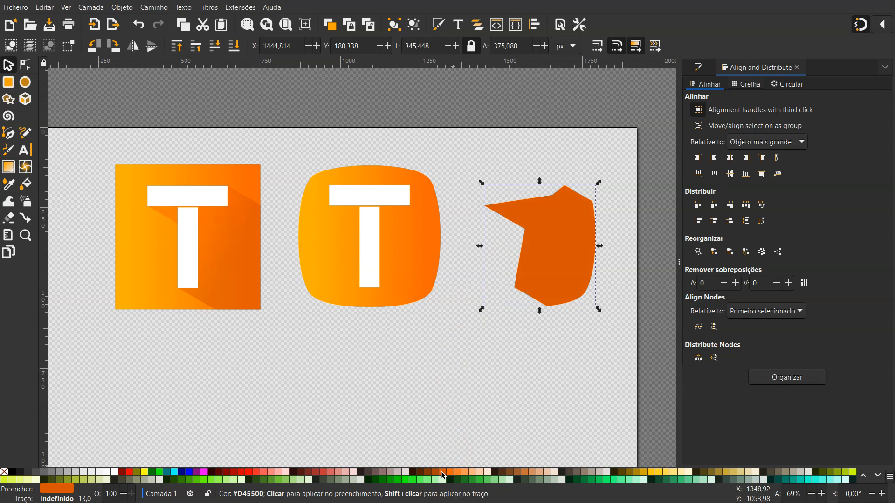
{"action": "left_click", "coordinate": [587, 228]}
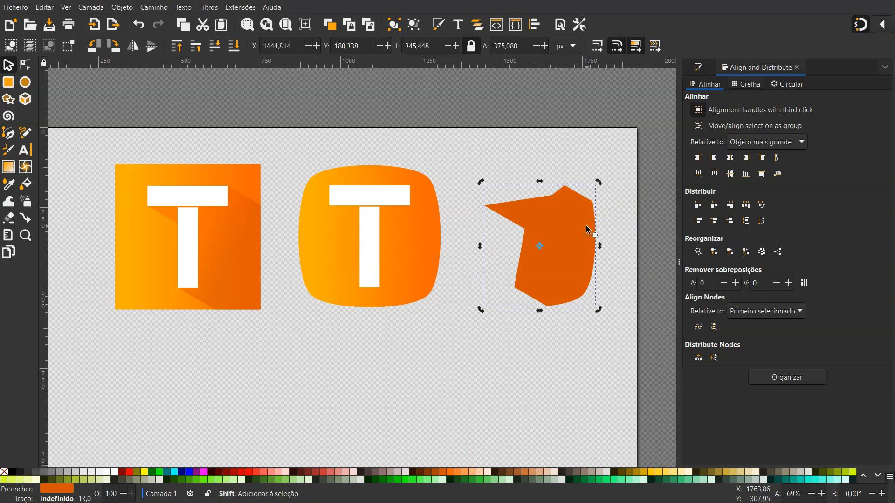
Step: Move the trimmed orange shadow 480 px to the left, back onto the rounded-square logo behind its T
{"action": "key", "text": "shift+Left"}
{"action": "key", "text": "shift+Left"}
{"action": "key", "text": "shift+Left"}
{"action": "key", "text": "shift+Left"}
{"action": "key", "text": "shift+Left"}
{"action": "key", "text": "shift+Left"}
{"action": "key", "text": "shift+Left"}
{"action": "key", "text": "shift+Left"}
{"action": "key", "text": "shift+Left"}
{"action": "key", "text": "shift+Left"}
{"action": "key", "text": "shift+Left"}
{"action": "key", "text": "shift+Left"}
{"action": "key", "text": "shift+Left"}
{"action": "key", "text": "shift+Left"}
{"action": "key", "text": "shift+Left"}
{"action": "key", "text": "shift+Left"}
{"action": "key", "text": "shift+Left"}
{"action": "key", "text": "shift+Left"}
{"action": "key", "text": "shift+Left"}
{"action": "key", "text": "shift+Left"}
{"action": "key", "text": "shift+Left"}
{"action": "key", "text": "shift+Left"}
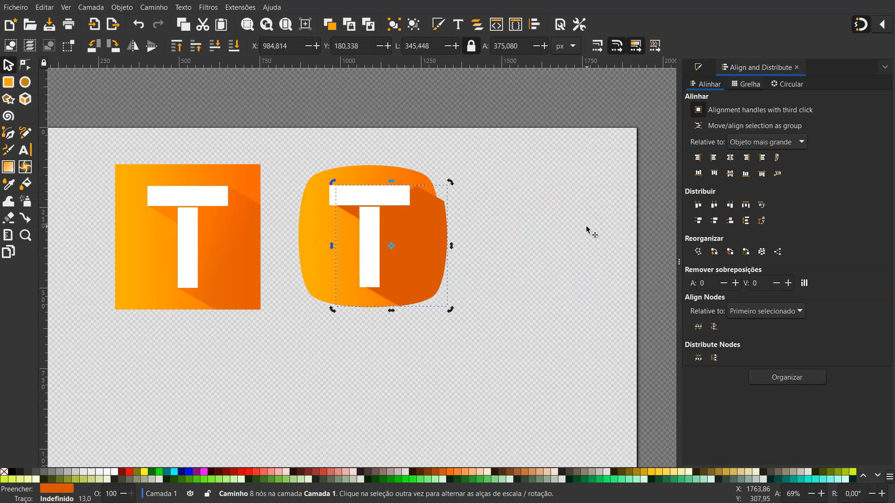
Step: Recolour the rounded logo's shadow to orange E06800 with 40% alpha so it blends into the gradient background
{"action": "left_click", "coordinate": [588, 230]}
{"action": "left_click", "coordinate": [406, 230]}
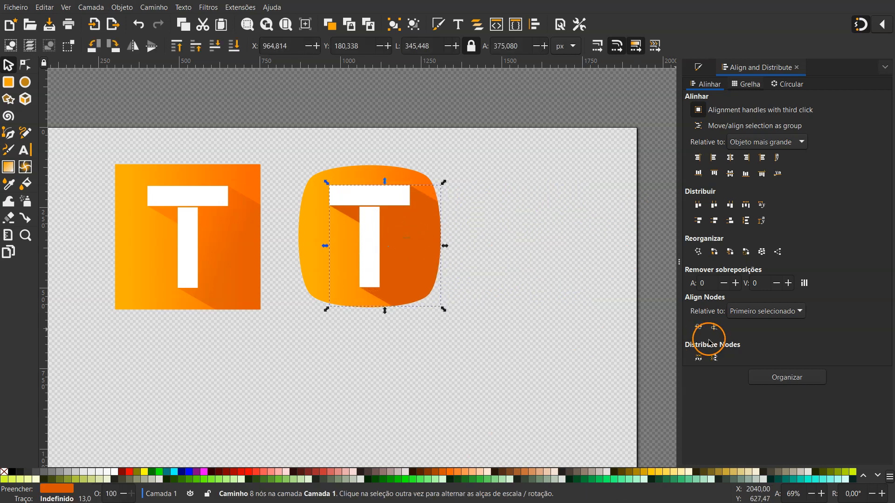
{"action": "left_click", "coordinate": [698, 67]}
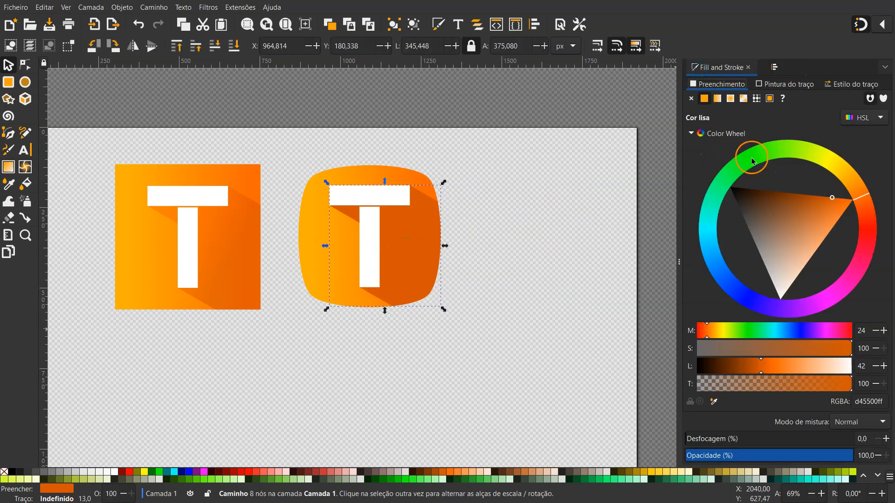
{"action": "left_click", "coordinate": [838, 205]}
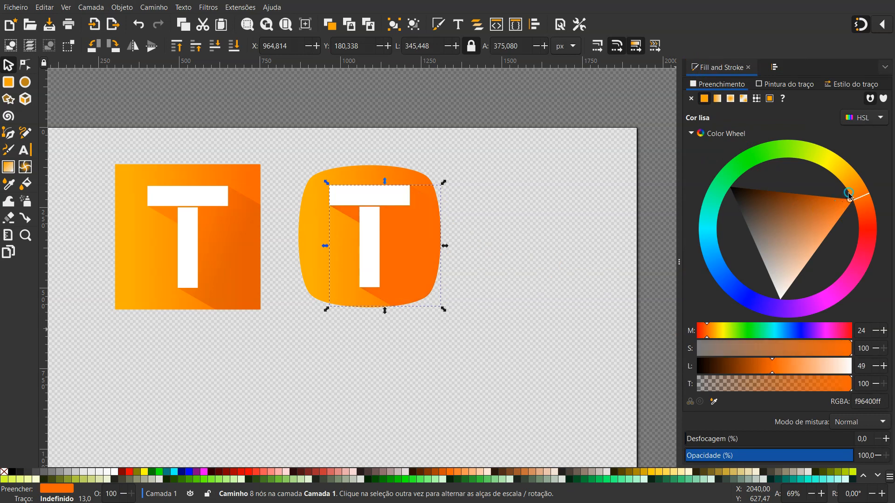
{"action": "left_click_drag", "start_coordinate": [850, 196], "coordinate": [835, 192]}
{"action": "left_click_drag", "start_coordinate": [784, 391], "coordinate": [759, 387]}
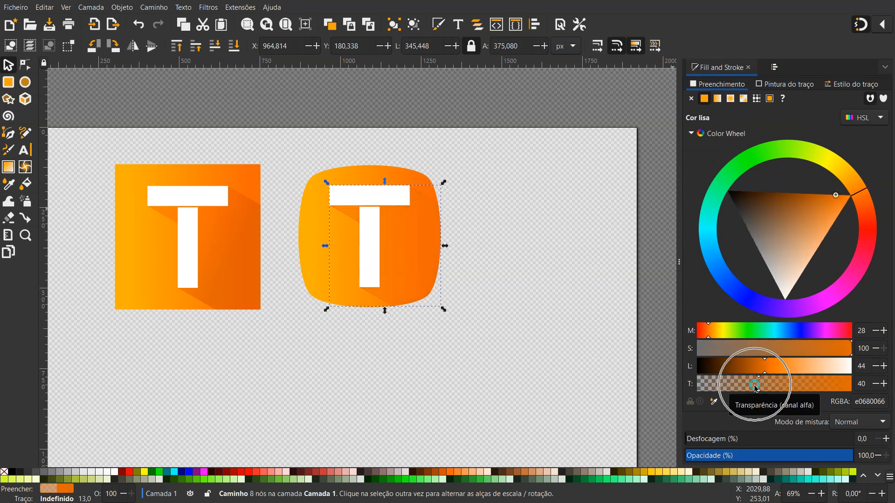
Step: Group the rounded-square logo's parts and enlarge the group proportionally to about 677 px wide
{"action": "left_click", "coordinate": [545, 243]}
{"action": "left_click_drag", "start_coordinate": [540, 341], "coordinate": [325, 113]}
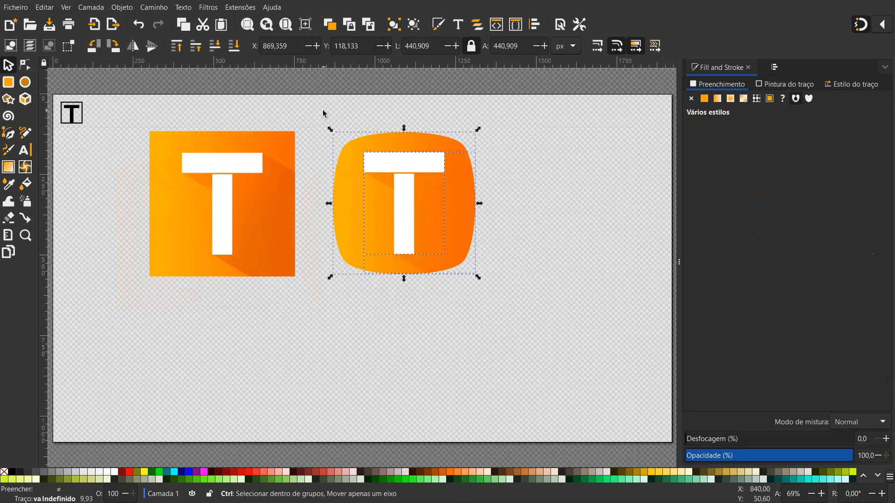
{"action": "left_click_drag", "start_coordinate": [478, 277], "coordinate": [562, 322]}
Step: Group the square logo's parts, enlarge the group proportionally to about 658 px wide, and position it beside the rounded logo
{"action": "left_click_drag", "start_coordinate": [317, 299], "coordinate": [122, 110]}
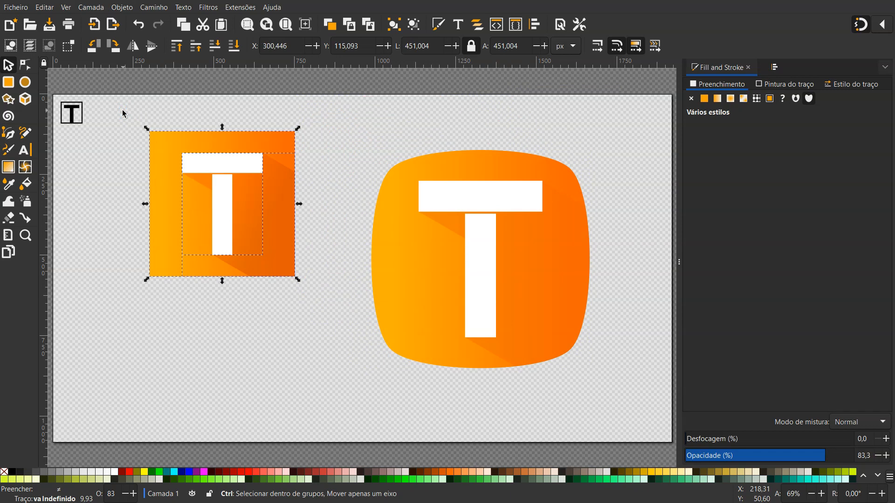
{"action": "key", "text": "ctrl+g"}
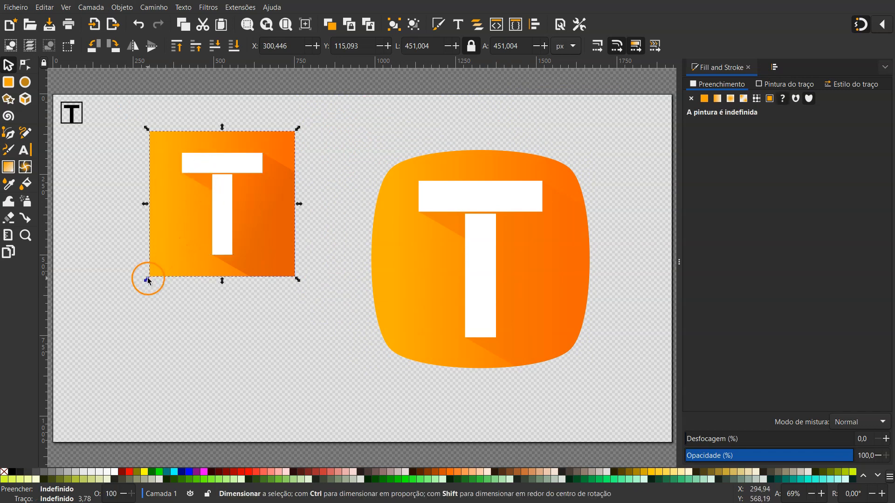
{"action": "left_click_drag", "start_coordinate": [146, 280], "coordinate": [80, 344]}
{"action": "left_click_drag", "start_coordinate": [193, 234], "coordinate": [236, 256]}
{"action": "left_click", "coordinate": [649, 182]}
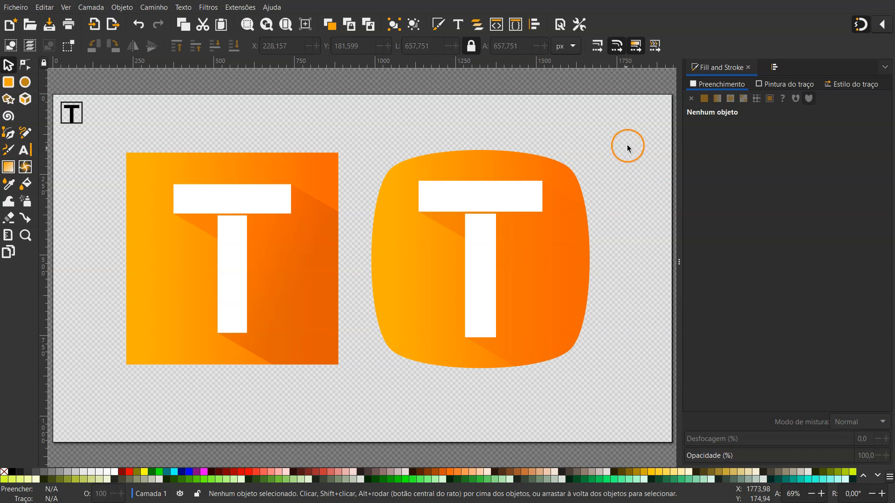
Step: Export only the grouped rounded-square logo as a 677 × 677 px PNG at 96 DPI, accepting the default PNG options
{"action": "left_click_drag", "start_coordinate": [631, 131], "coordinate": [358, 399]}
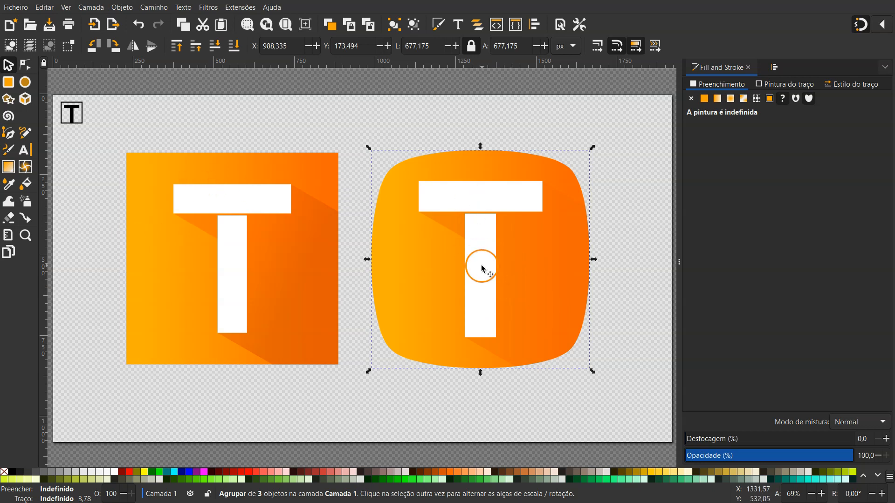
{"action": "left_click", "coordinate": [21, 8]}
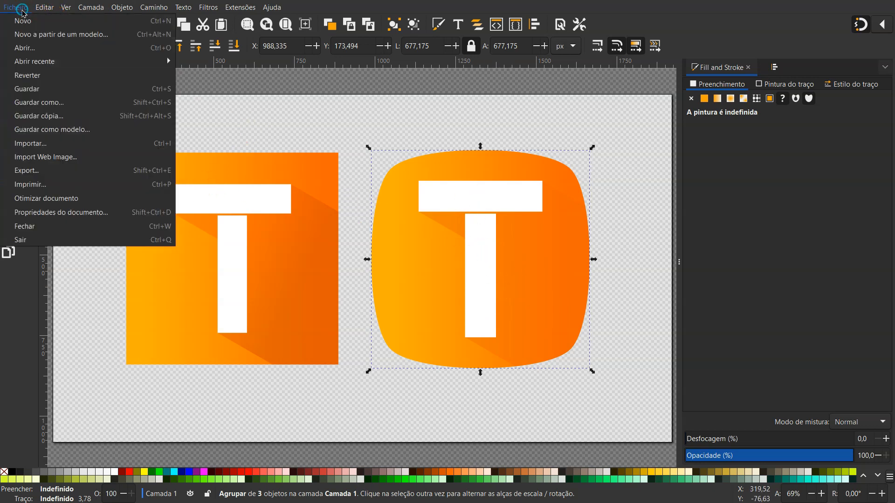
{"action": "left_click", "coordinate": [36, 174]}
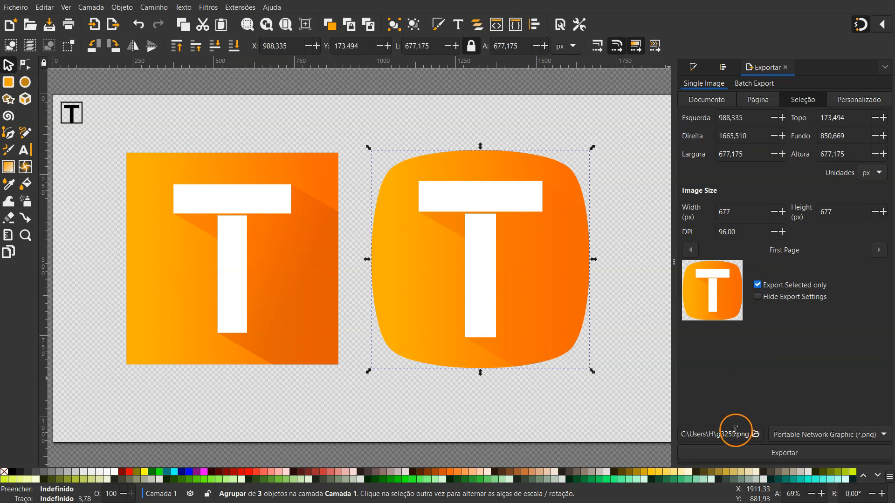
{"action": "left_click", "coordinate": [780, 456]}
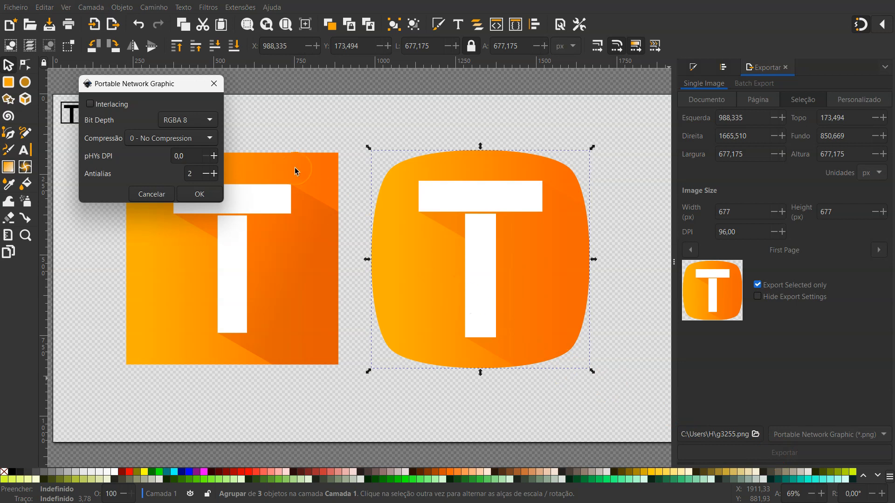
{"action": "left_click", "coordinate": [758, 298]}
{"action": "left_click", "coordinate": [200, 194]}
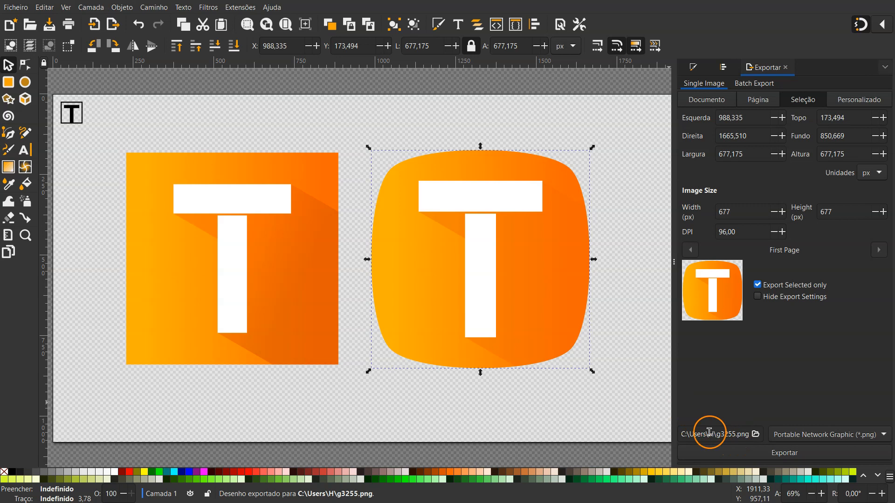
Step: Check the export folder and file name in the export path, and deselect the rounded logo
{"action": "left_click", "coordinate": [756, 434]}
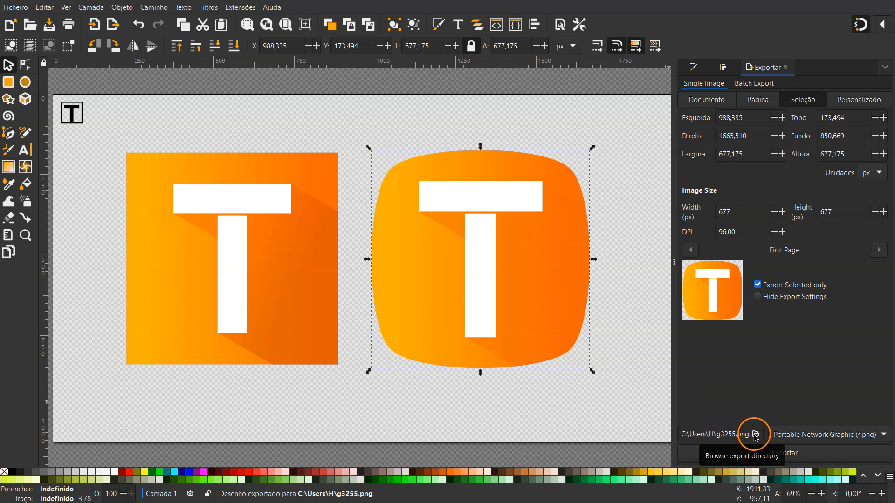
{"action": "left_click", "coordinate": [720, 435]}
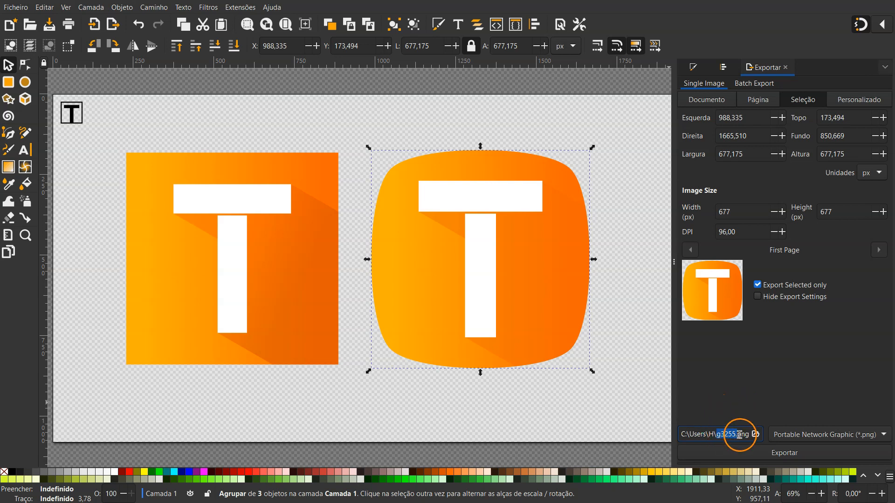
{"action": "left_click", "coordinate": [664, 375]}
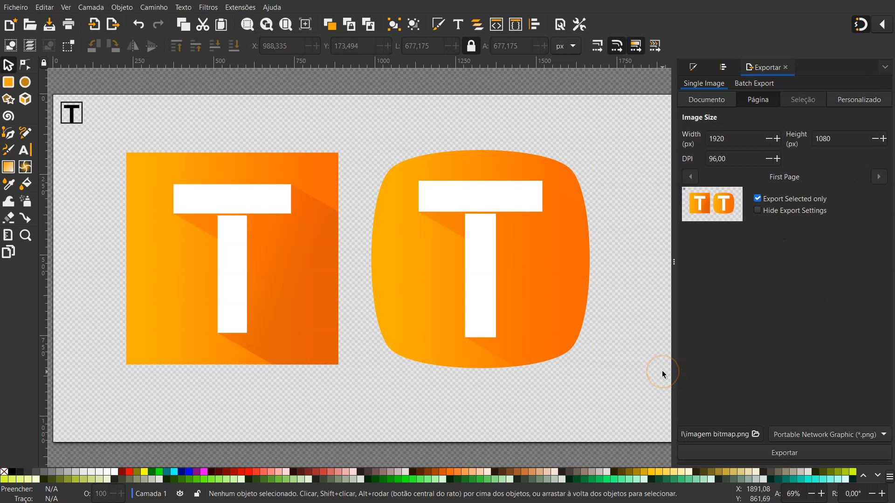